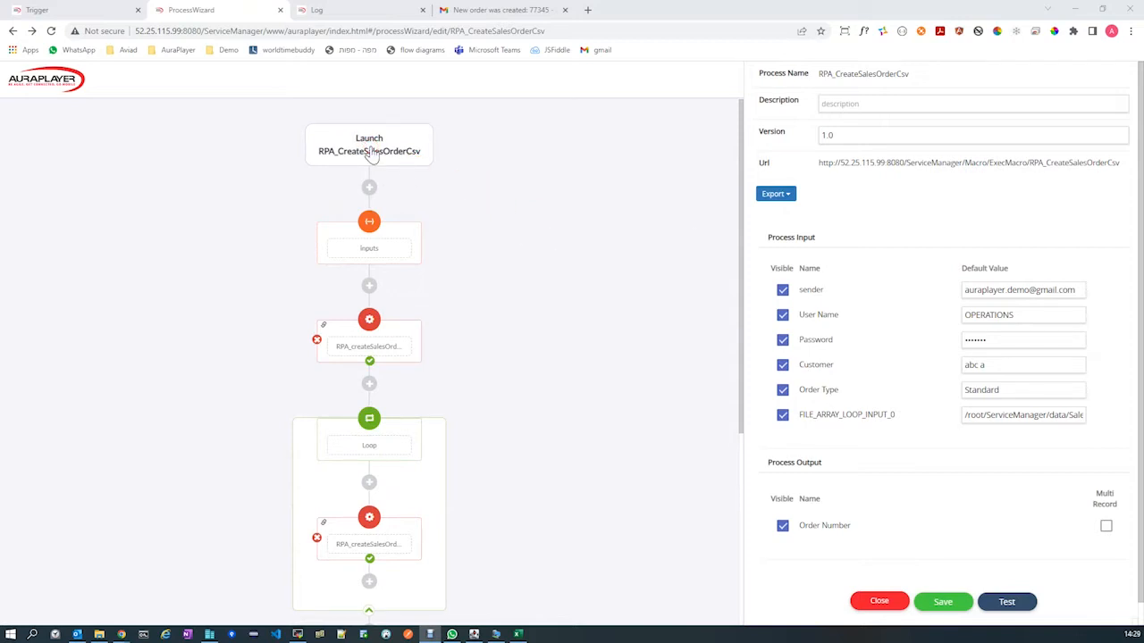
Examine the RPA_CreateSalesOrderCsv process's sender input and how the Send Email step uses it for the recipient address.
left_click(371, 150)
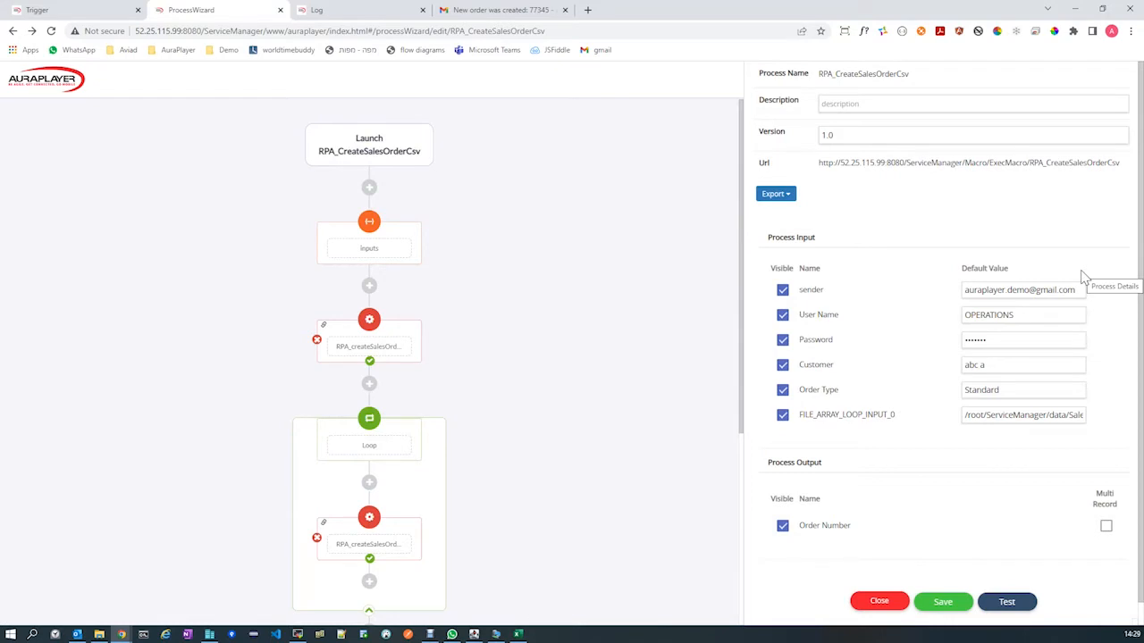
left_click(819, 291)
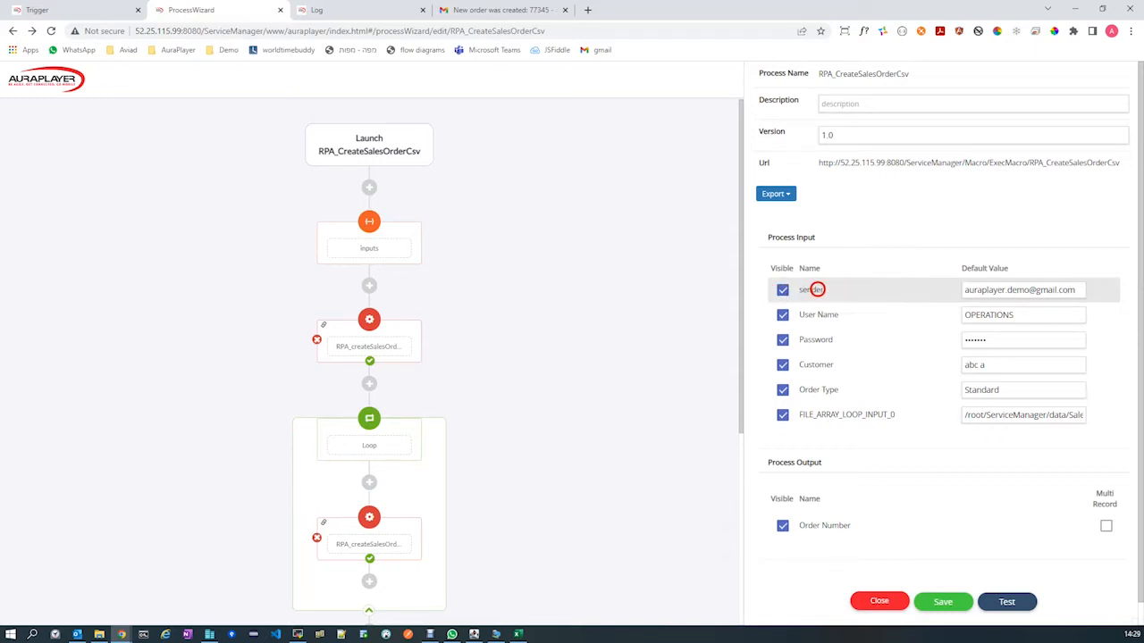
left_click(929, 283)
left_click(985, 284)
left_click(826, 291)
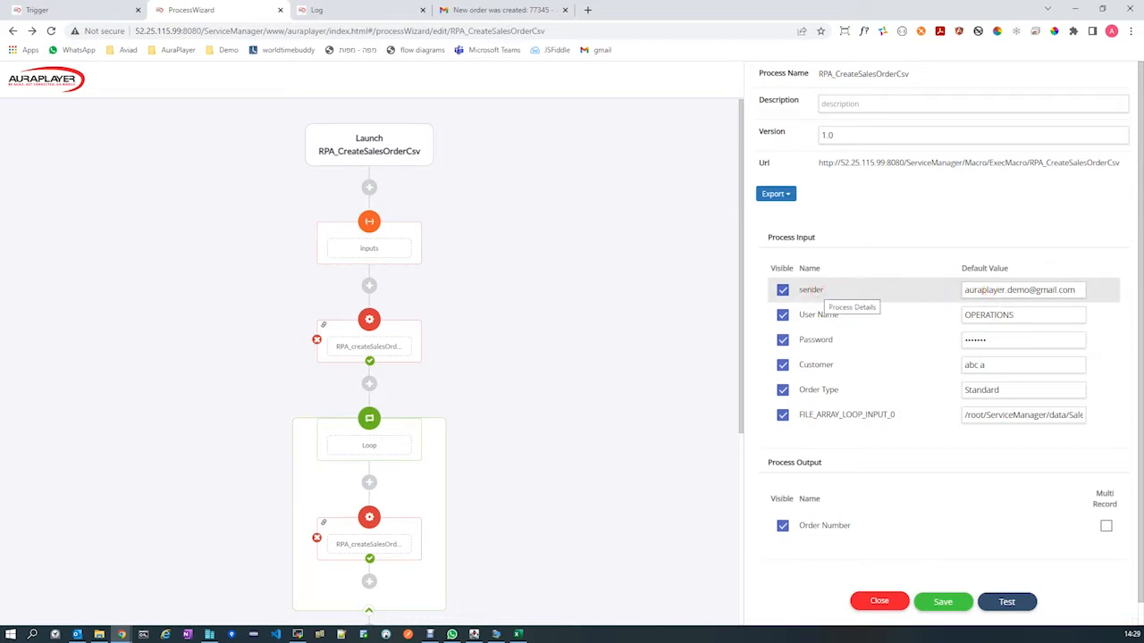
scroll(564, 372, "down", 3)
scroll(564, 372, "down", 1)
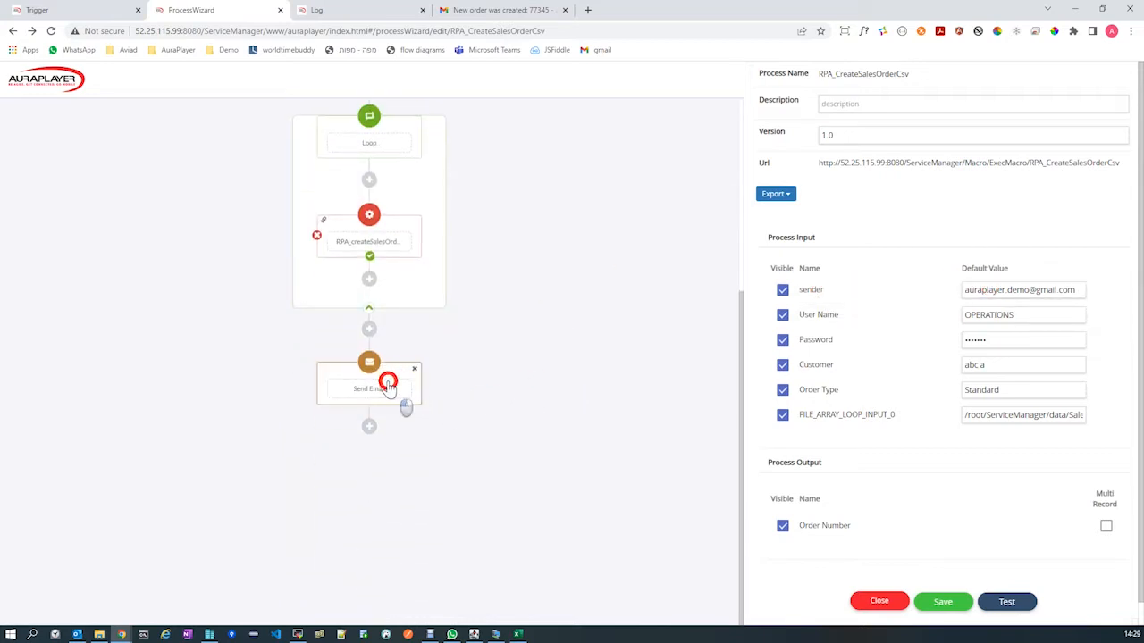
left_click(388, 385)
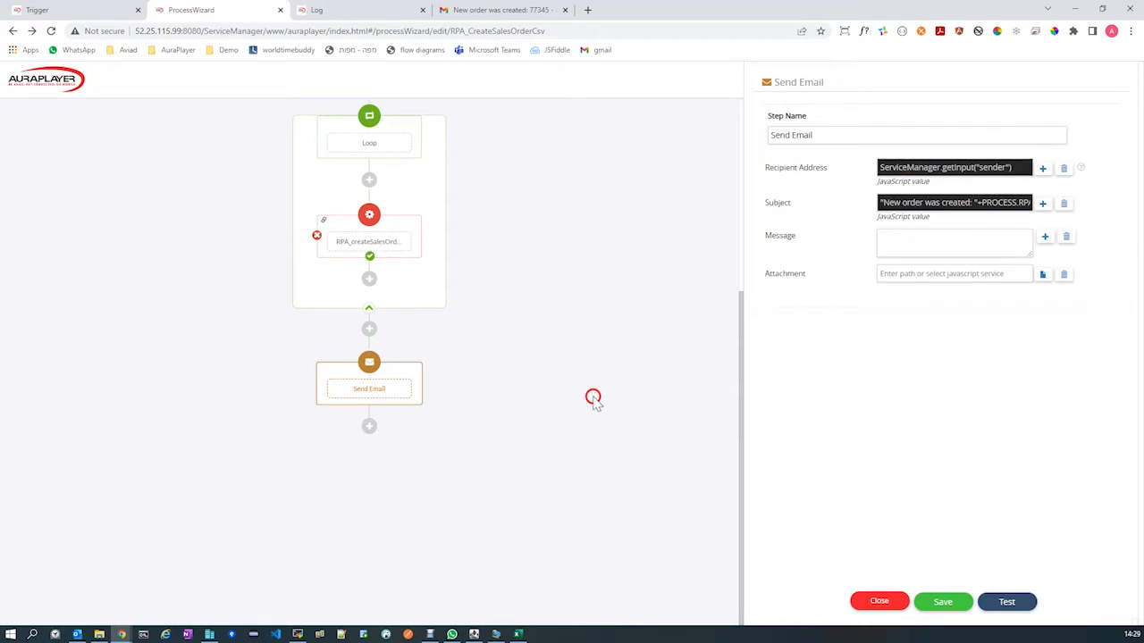
scroll(561, 473, "up", 4)
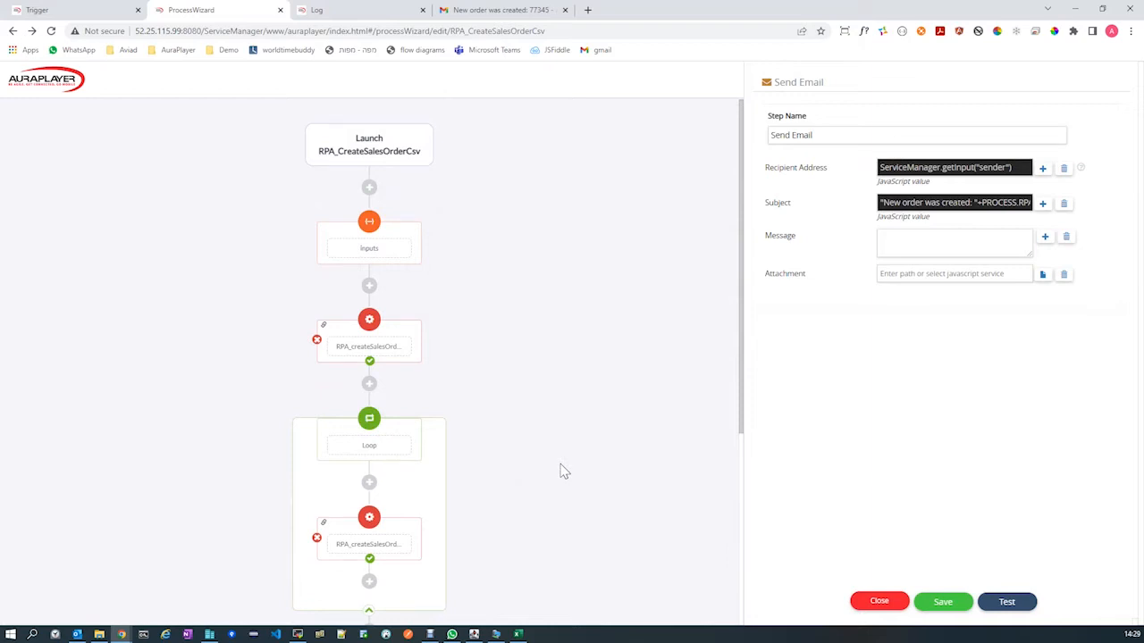
left_click(379, 148)
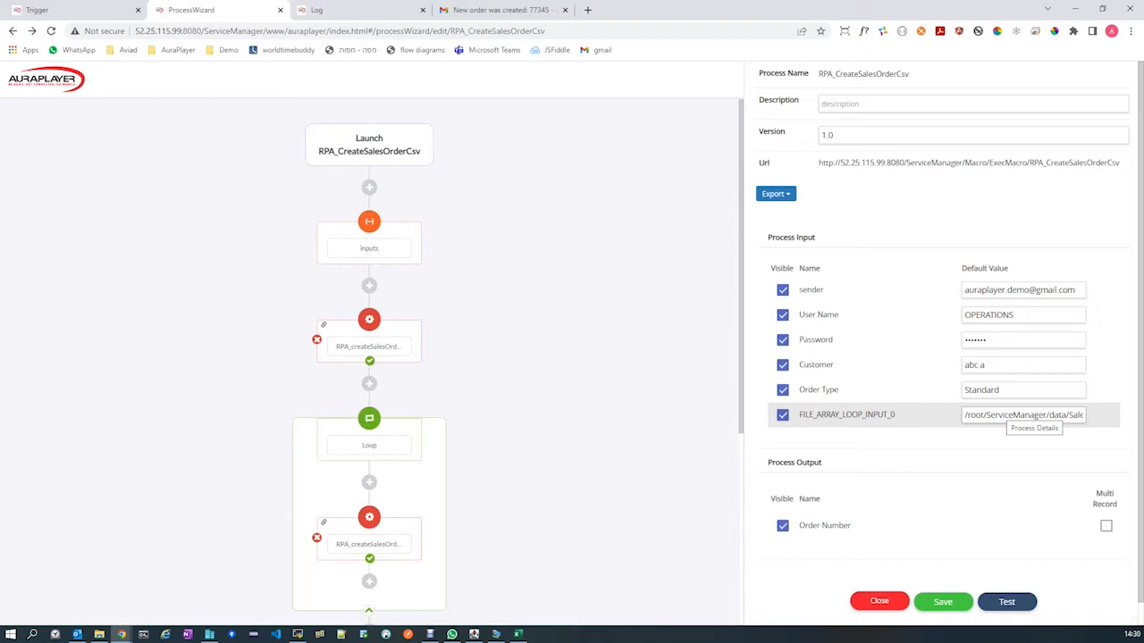
Save and close the RPA_CreateSalesOrderCsv process, and open the list of RPA triggers in the Automation (RPA) Manager.
left_click(940, 605)
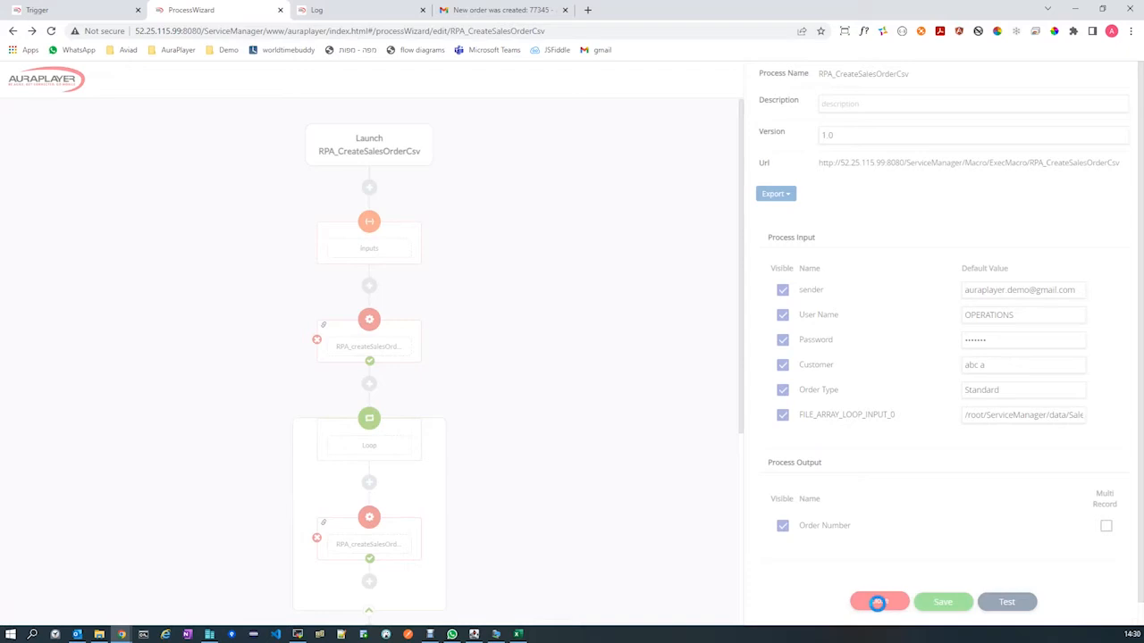
left_click(878, 601)
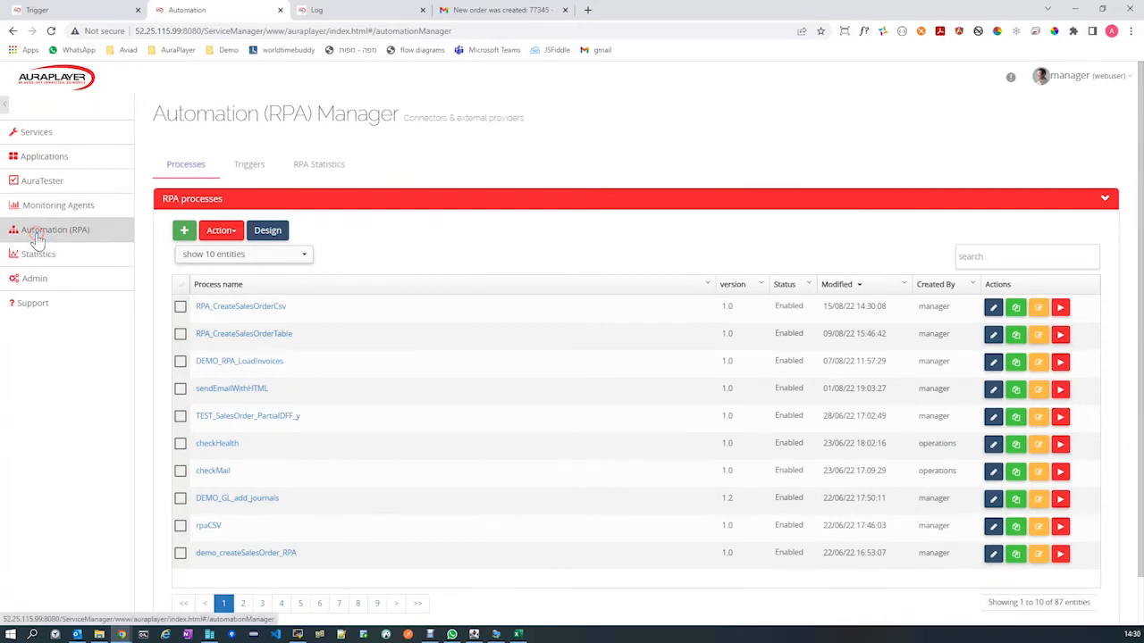
left_click(253, 166)
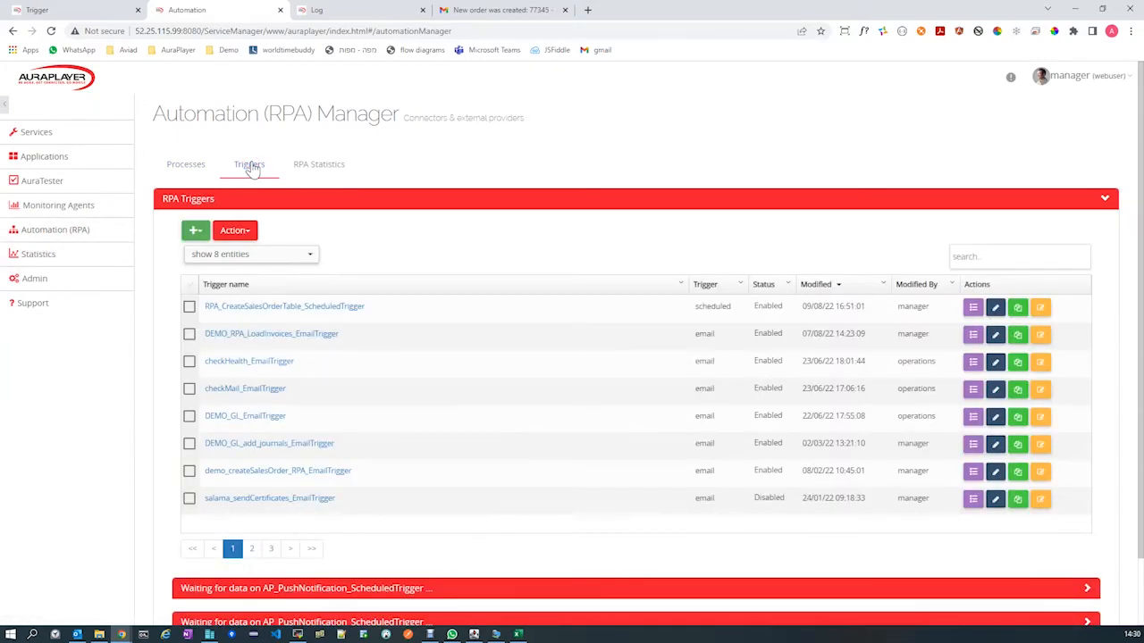
Create a new email-triggered RPA trigger for the RPA_CreateSalesOrderCsv process.
left_click(198, 231)
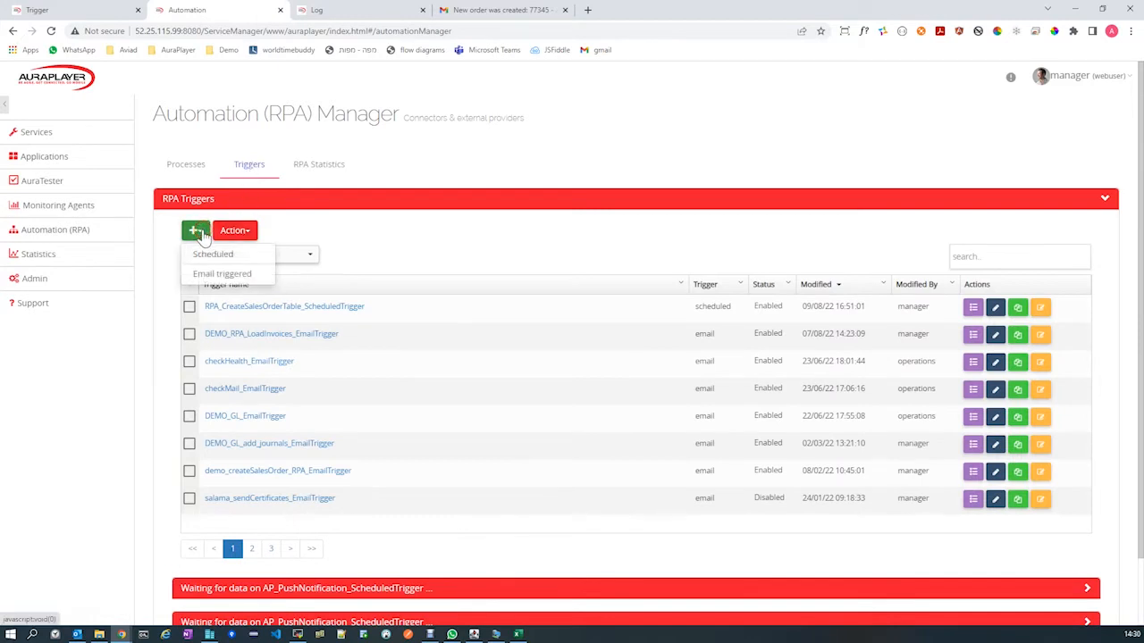
left_click(206, 275)
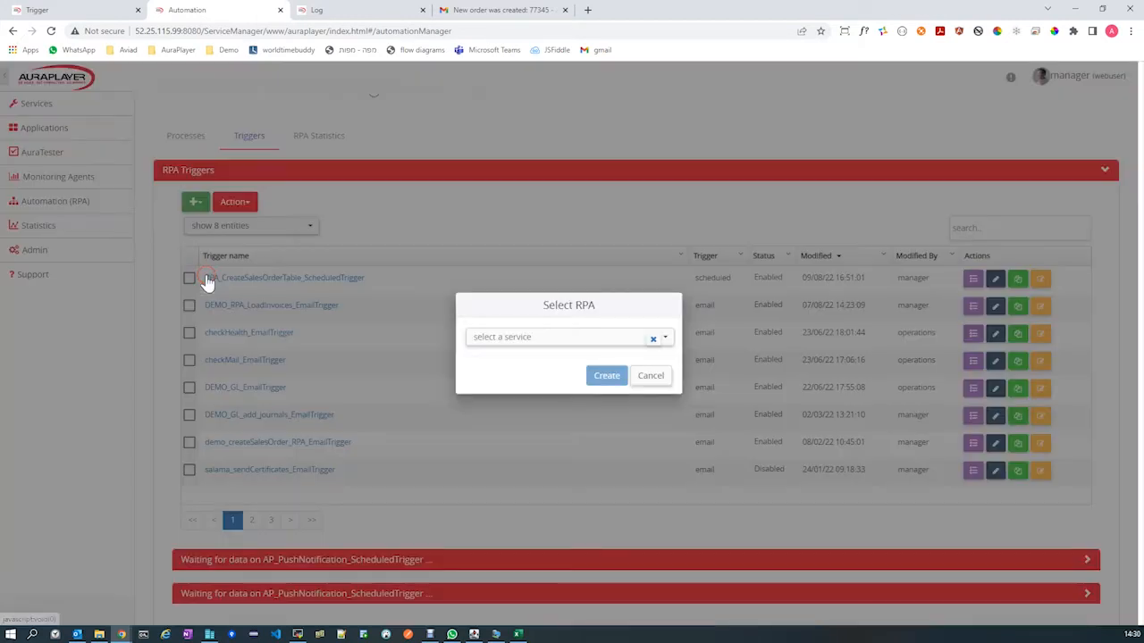
left_click(508, 336)
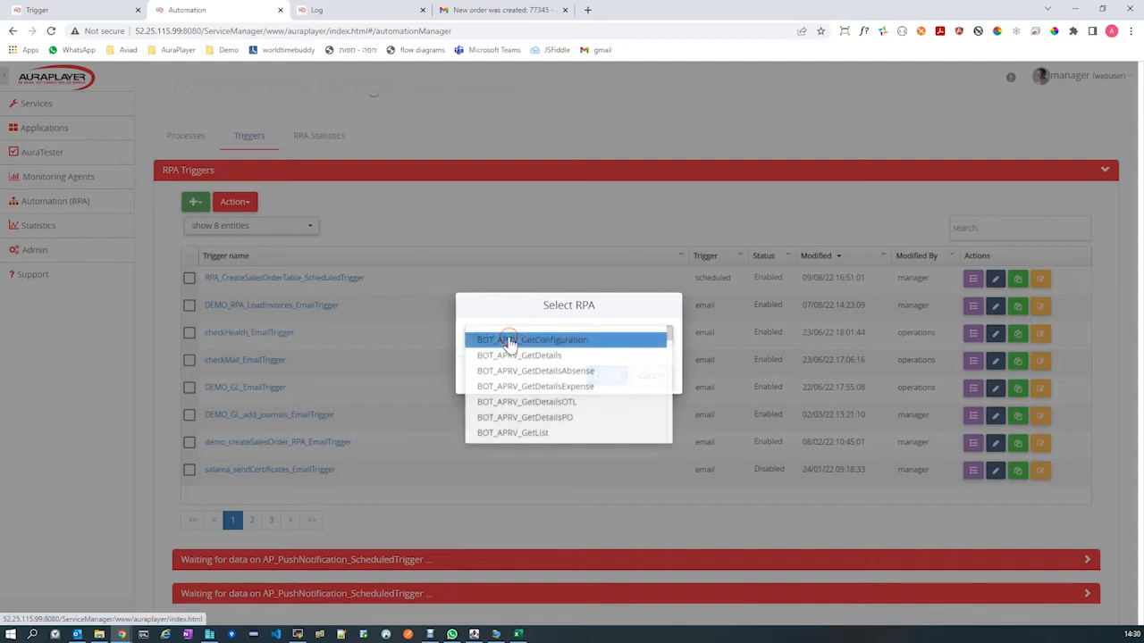
key("ctrl+grave")
double_click(551, 348)
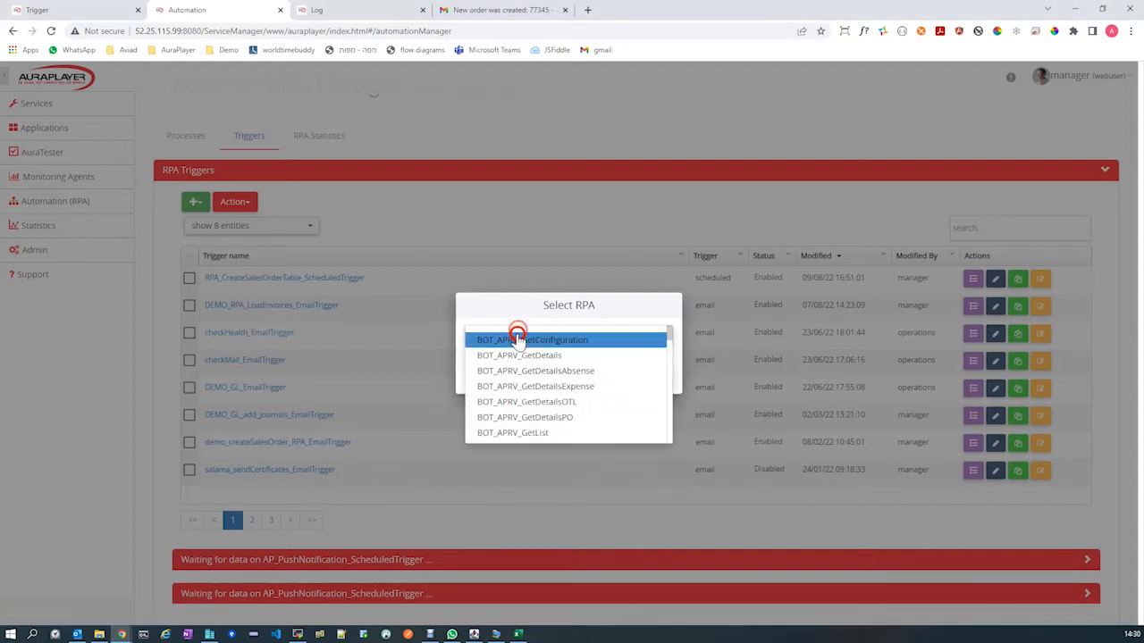
left_click(516, 339)
left_click(517, 338)
left_click(541, 340)
left_click(606, 383)
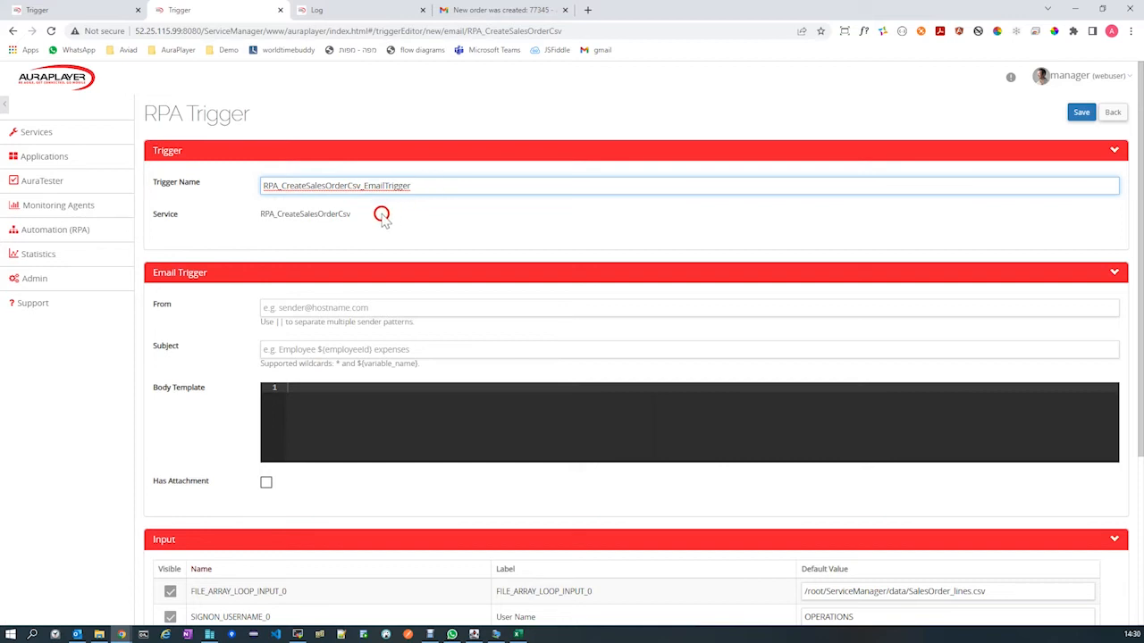
left_click_drag(358, 217, 262, 216)
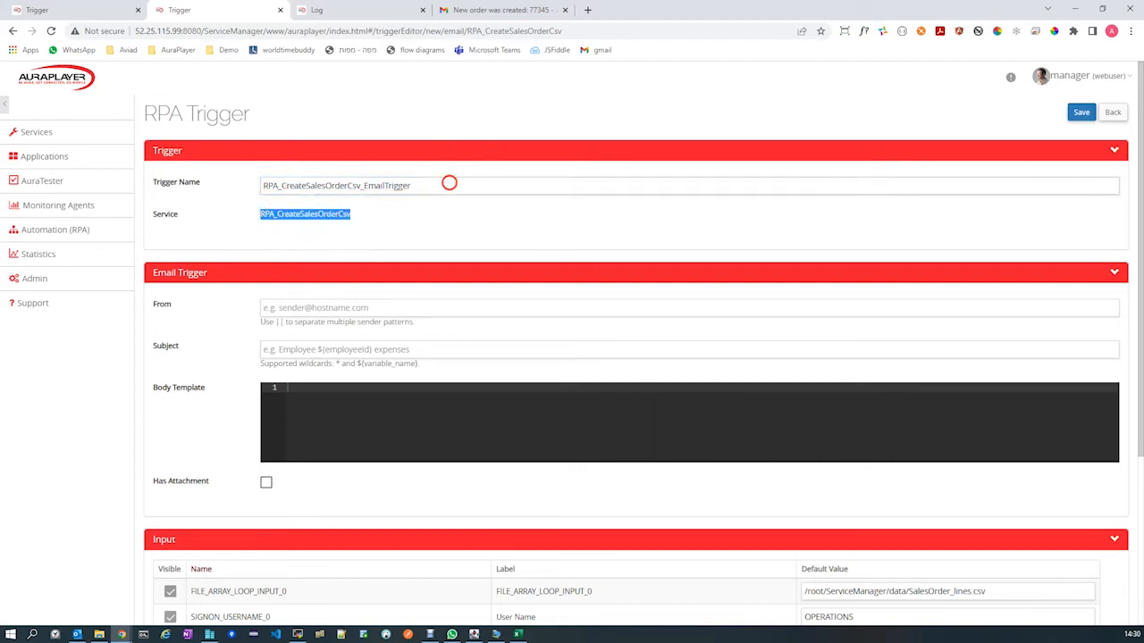
left_click_drag(449, 182, 276, 184)
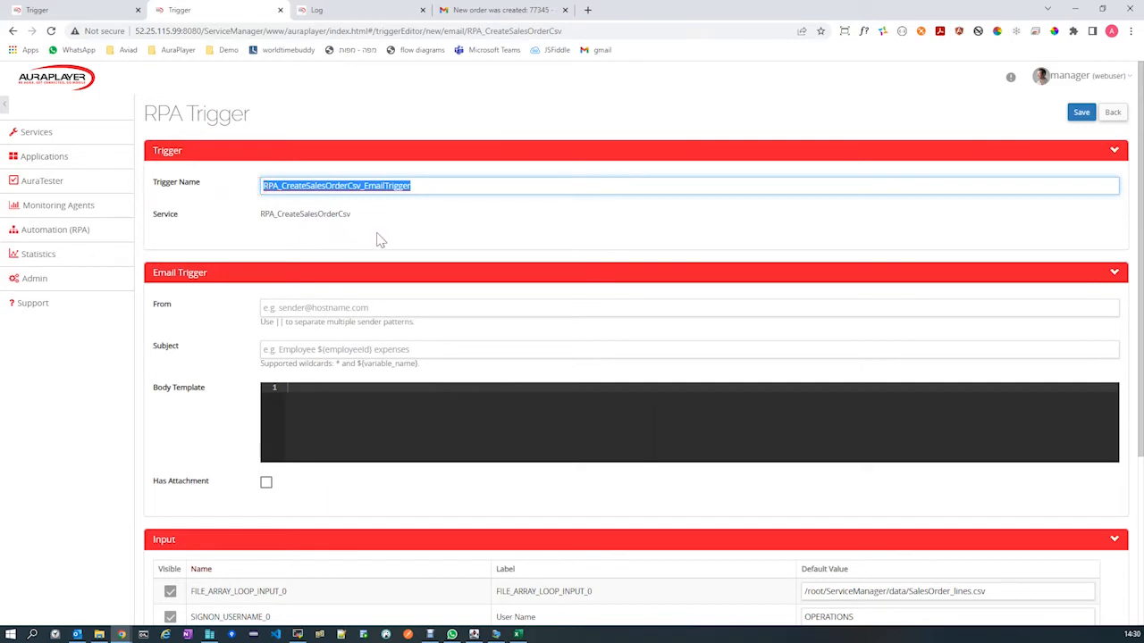
scroll(220, 321, "down", 1)
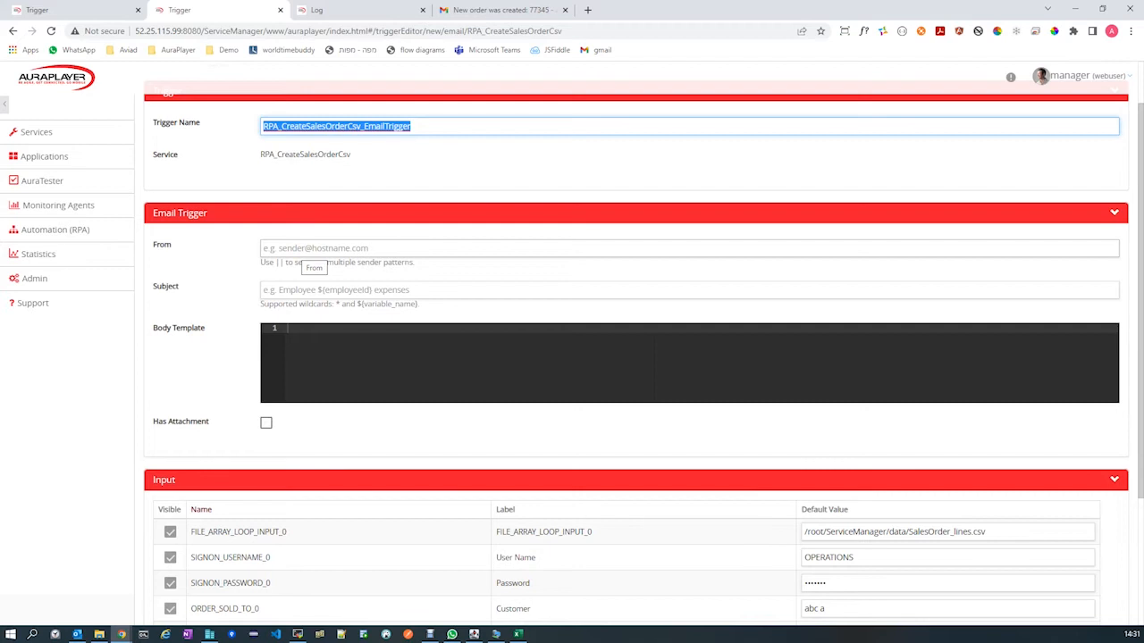
left_click(295, 248)
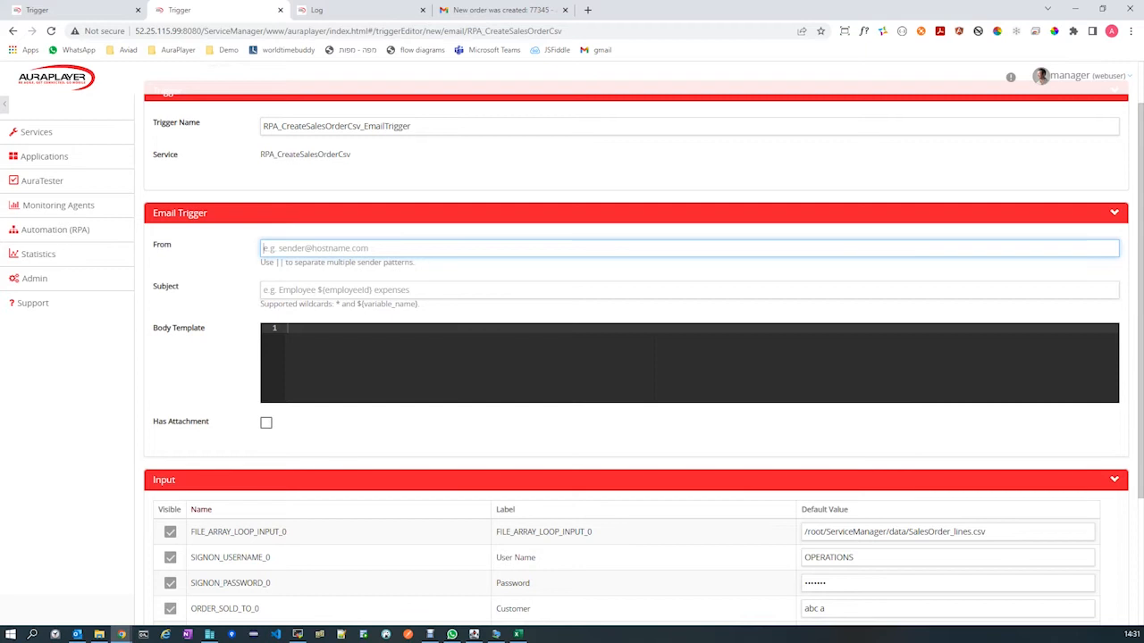
type("*@auraplayer.com")
left_click_drag(276, 248, 351, 249)
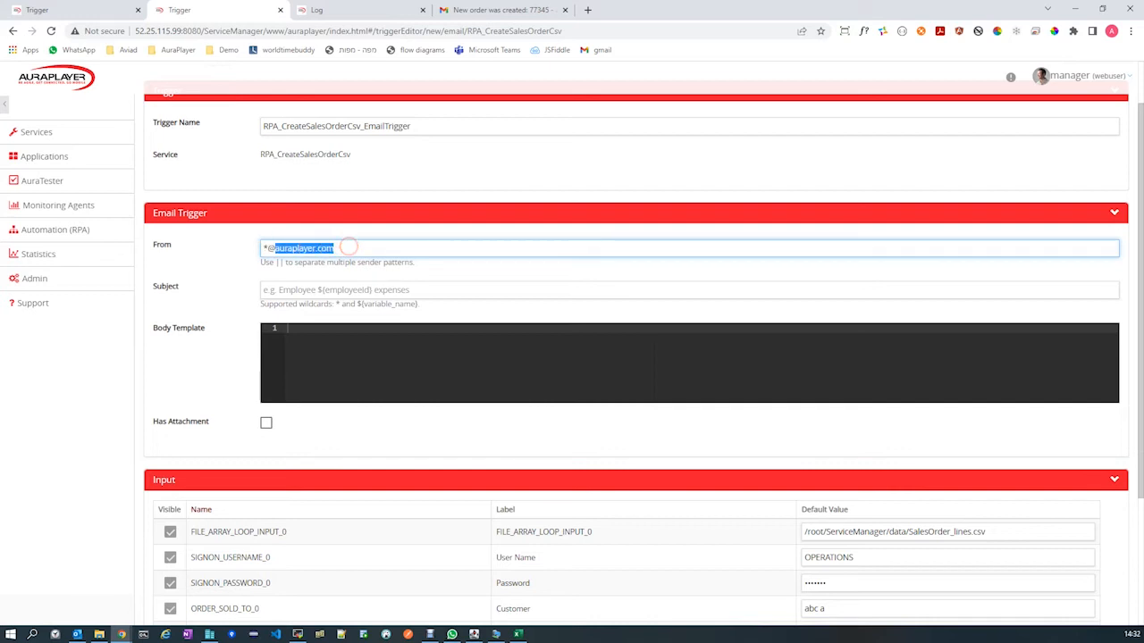
left_click_drag(269, 248, 262, 248)
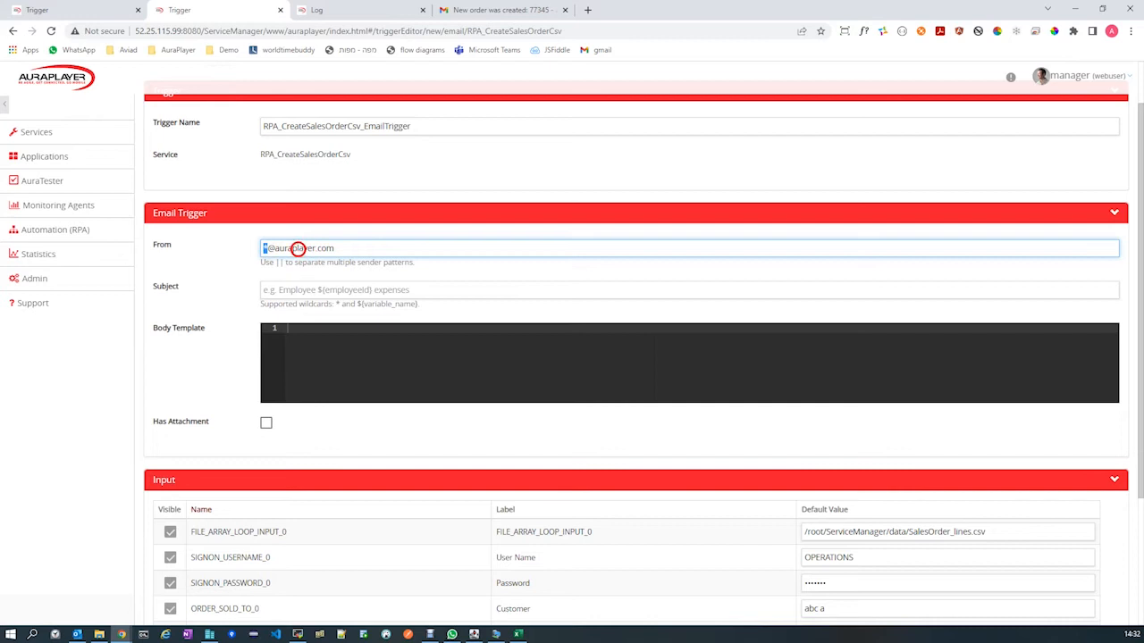
Try adding a second sender e-mail address to the From filter with the || separator, and clear the whole filter.
left_click(348, 247)
type("||")
left_click(358, 248)
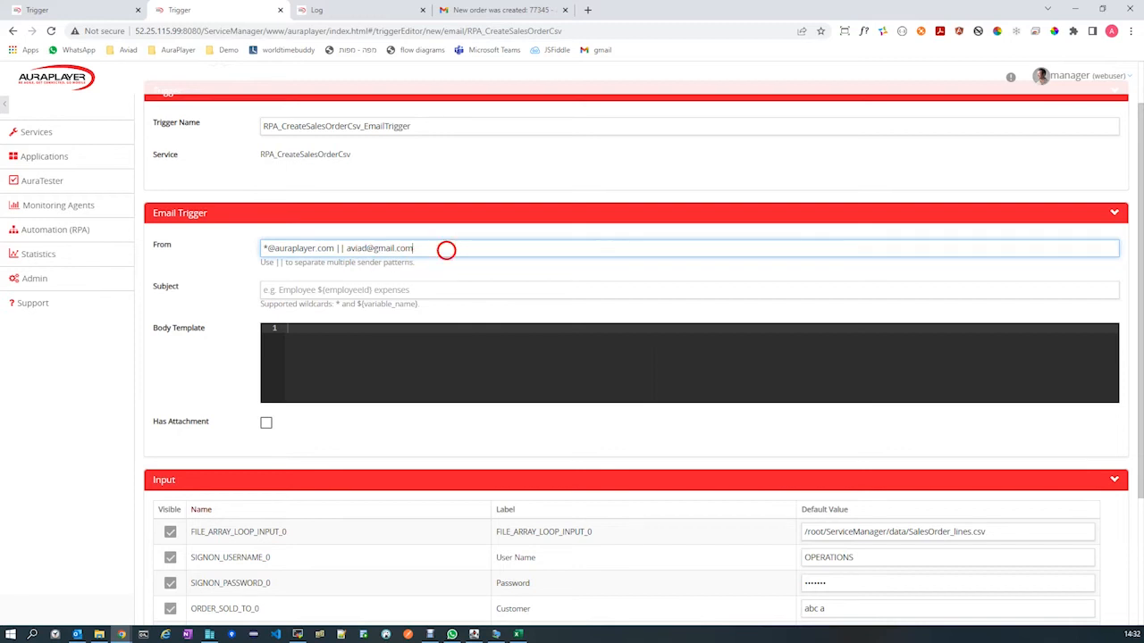
left_click_drag(445, 247, 258, 248)
key("BackSpace")
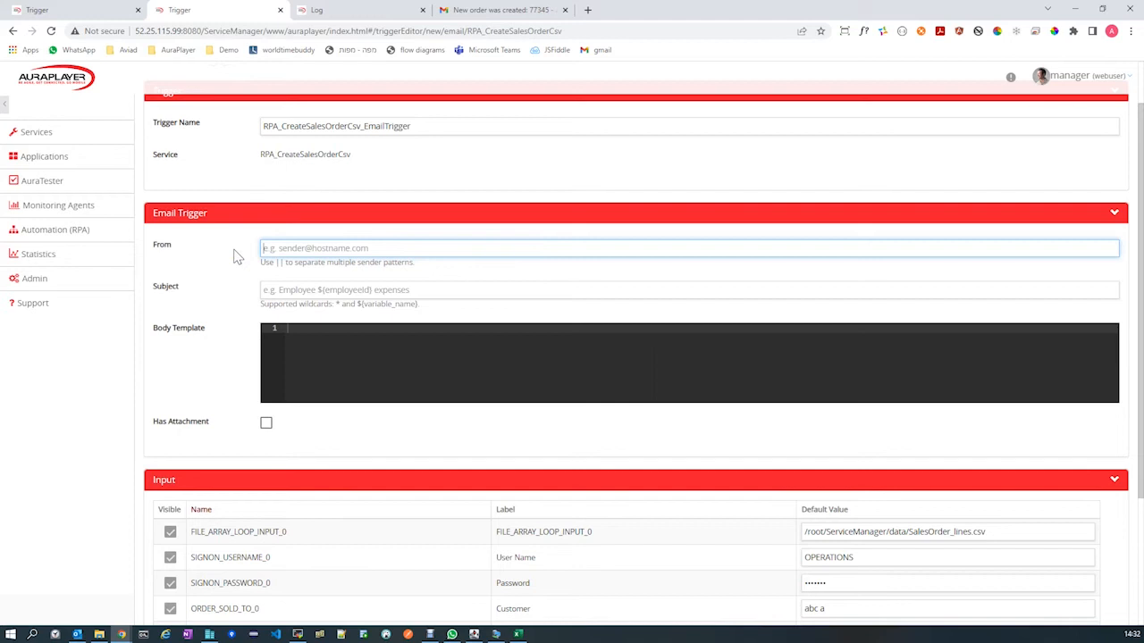
Set the email trigger's subject to "DEMO Create Sales Order for ${customer}".
left_click(290, 287)
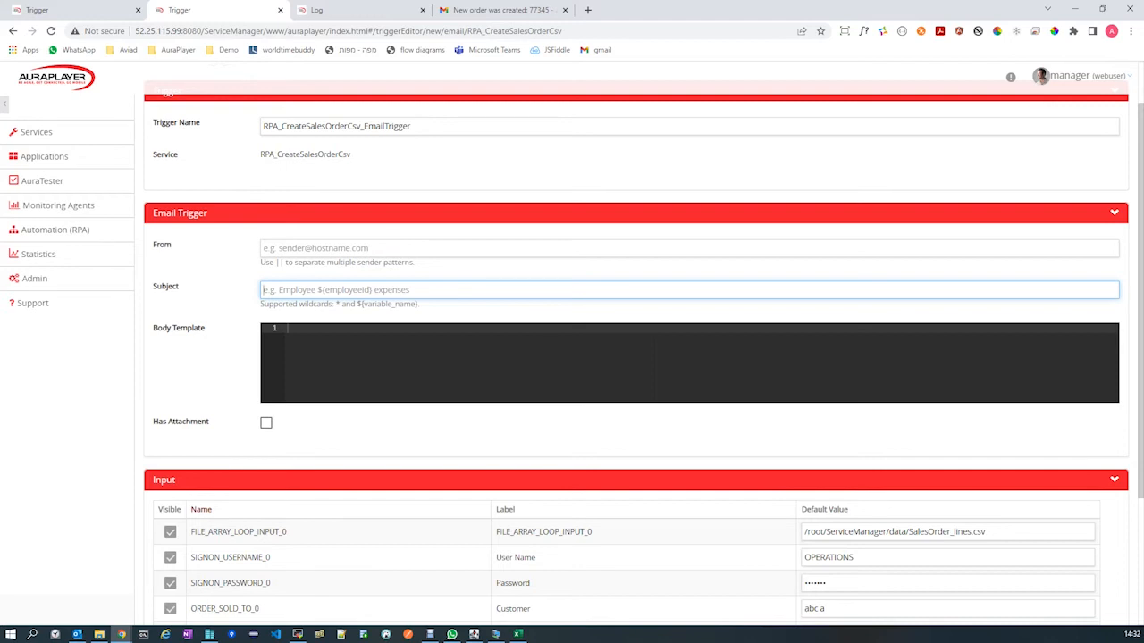
key("ctrl+grave")
key("Down")
key("Down")
key("Return")
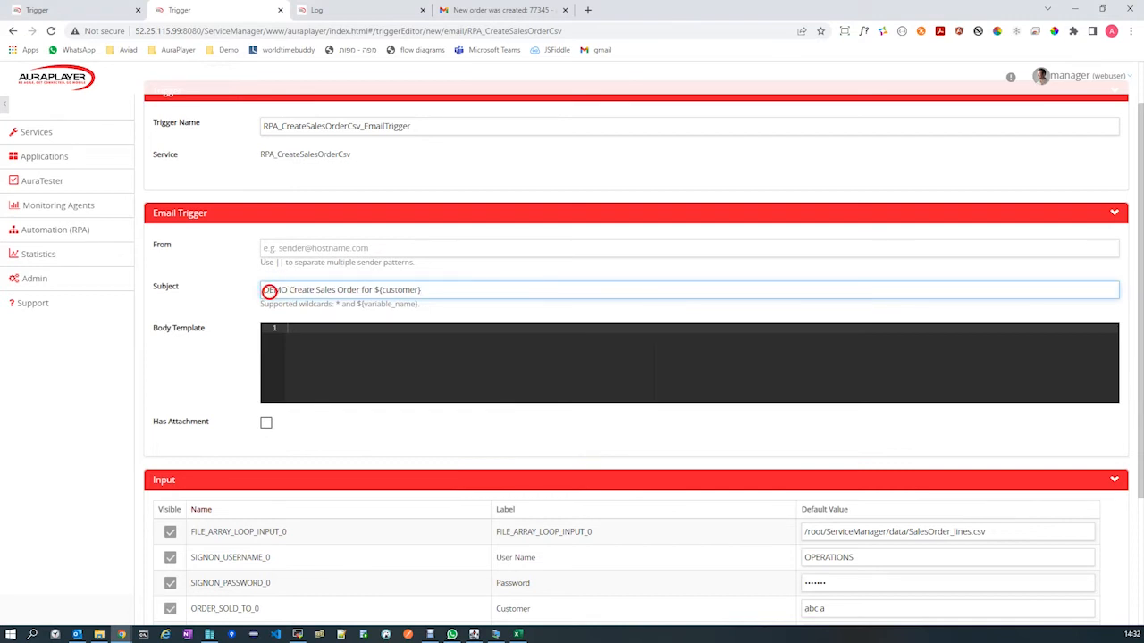
left_click_drag(265, 289, 370, 291)
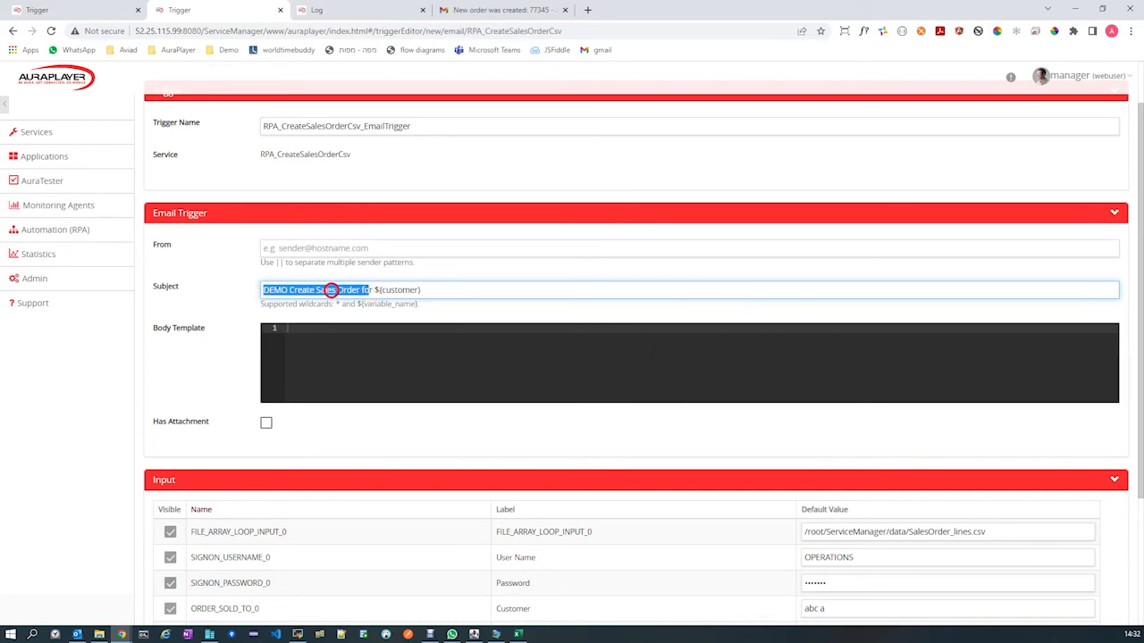
left_click(372, 290)
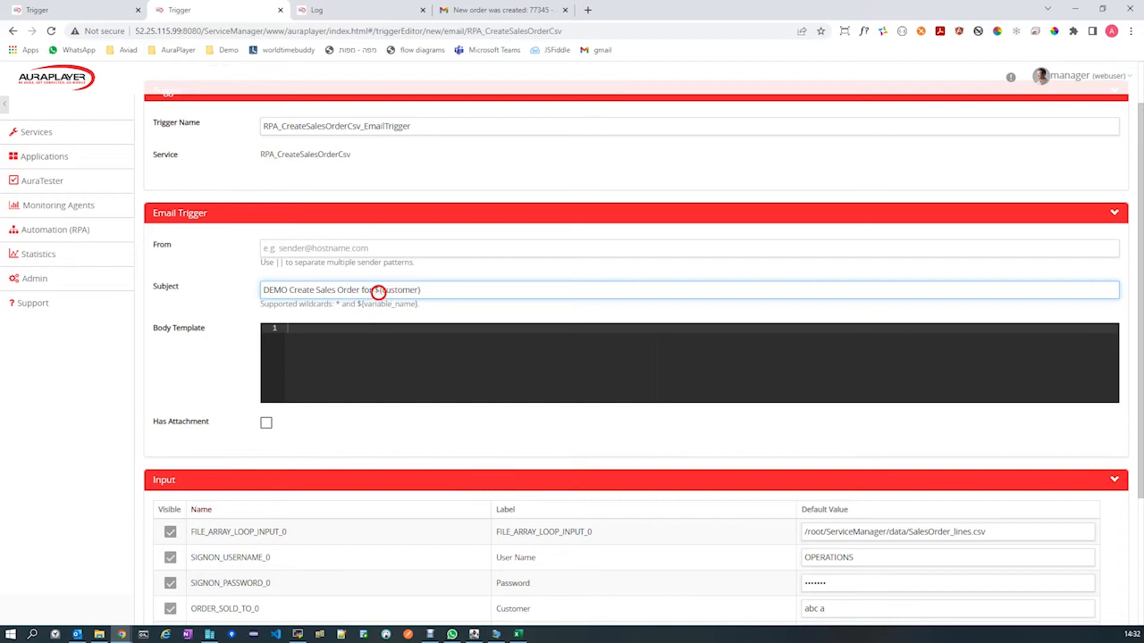
left_click_drag(373, 290, 427, 291)
left_click(373, 290)
double_click(404, 289)
left_click(500, 295)
left_click(383, 347)
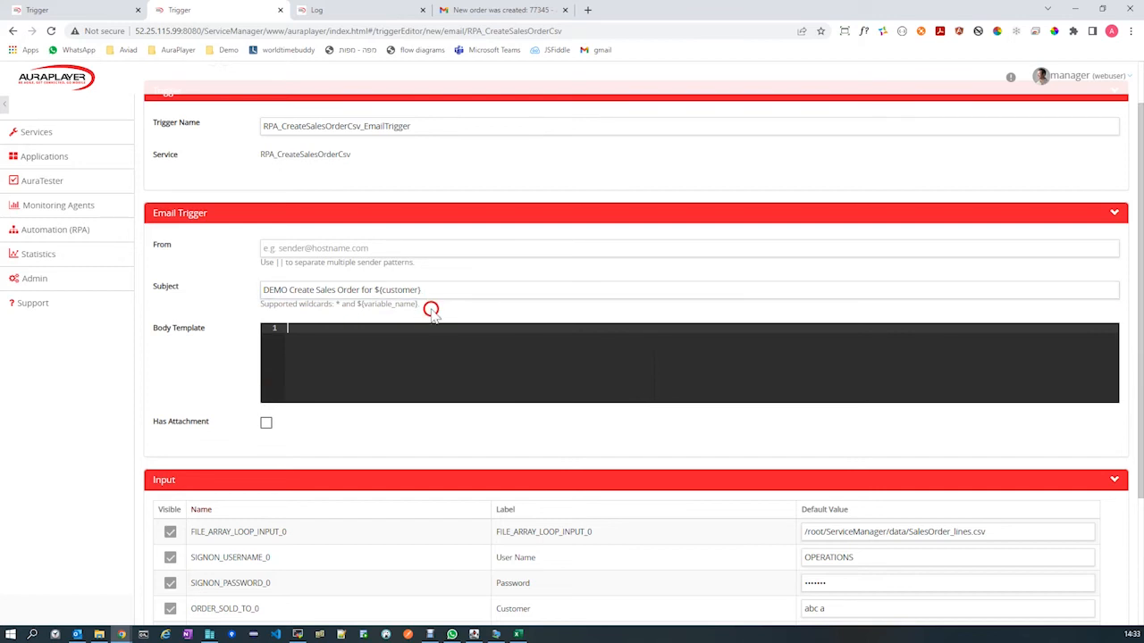
Enable the Has Attachment condition for the email trigger.
scroll(349, 366, "down", 2)
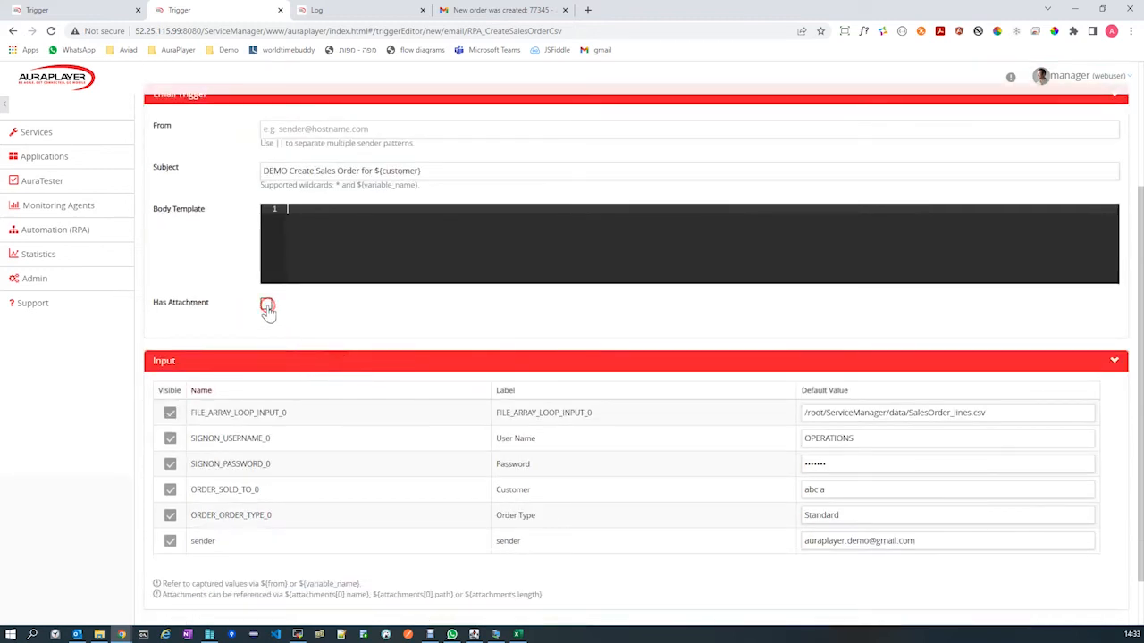
left_click(266, 307)
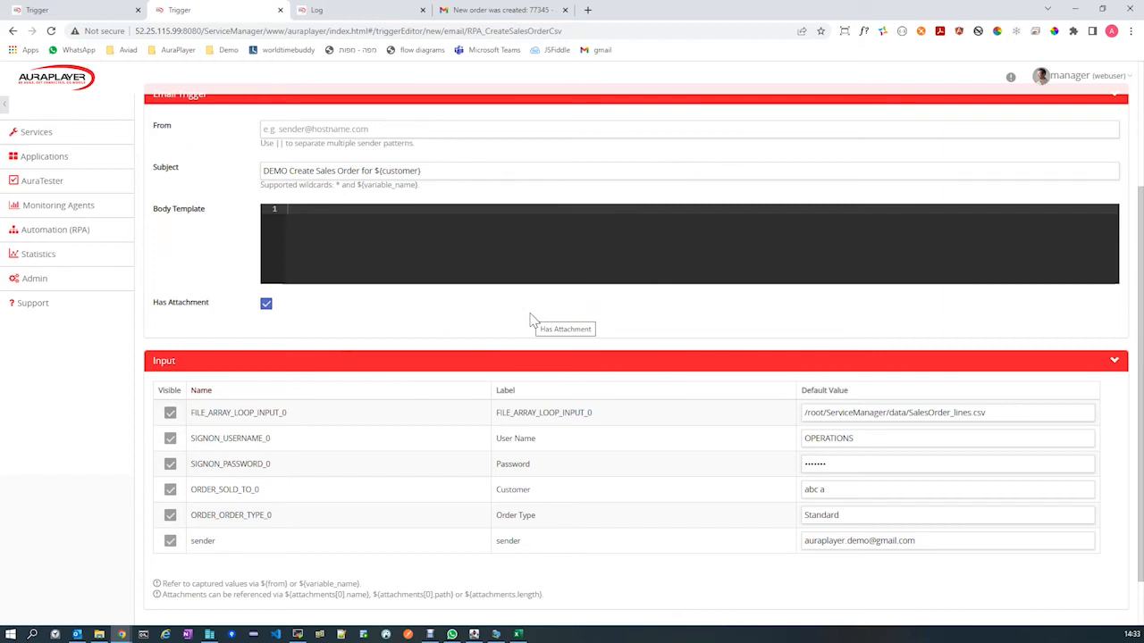
scroll(532, 320, "down", 1)
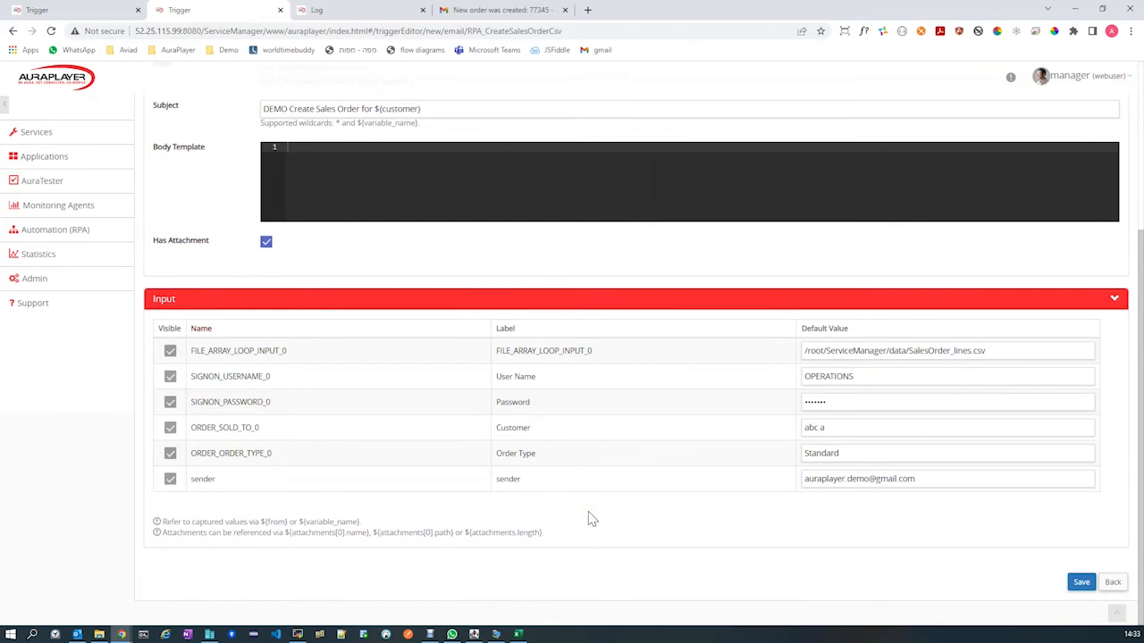
scroll(485, 301, "up", 3)
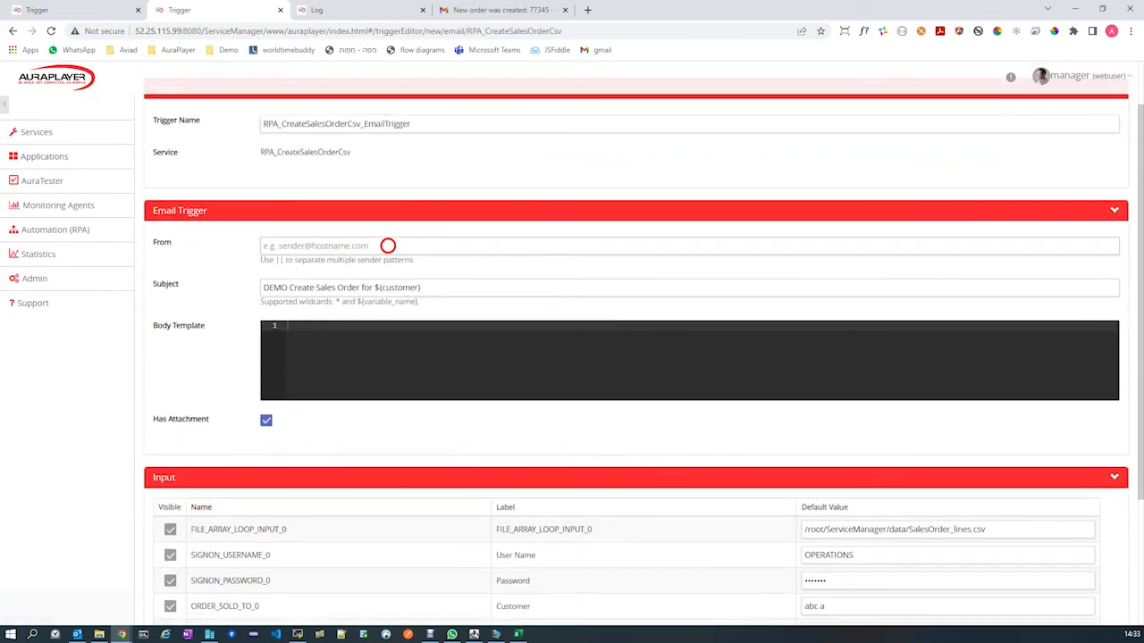
Replace the default value of FILE_ARRAY_LOOP_INPUT_0 with the attachment path reference ${attachments[0].path}.
scroll(661, 357, "down", 3)
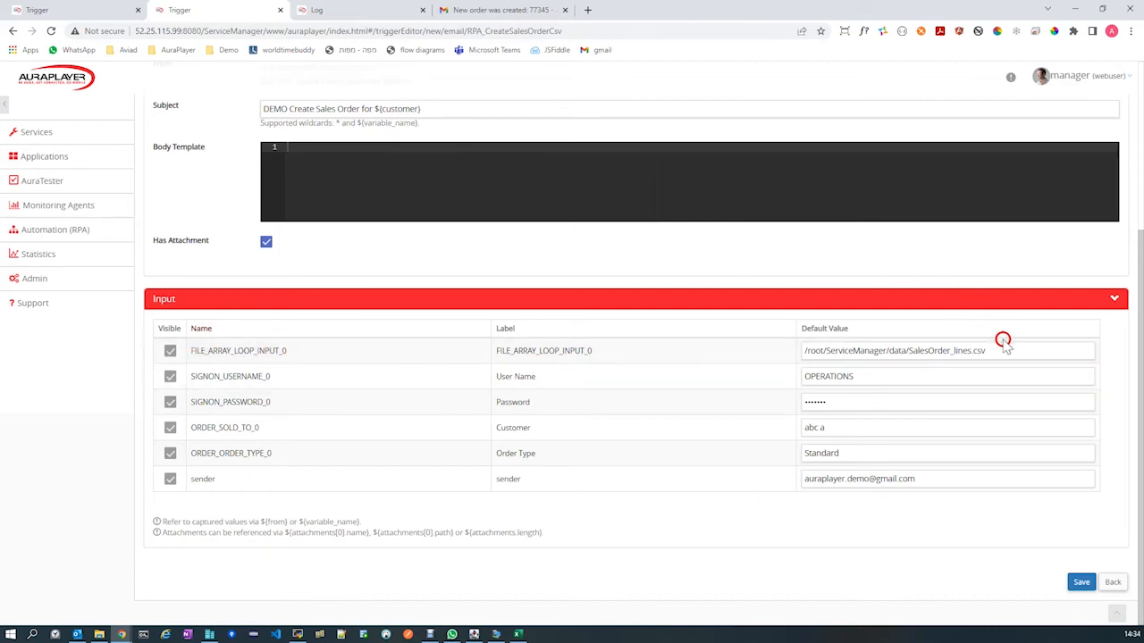
left_click_drag(1014, 348, 793, 357)
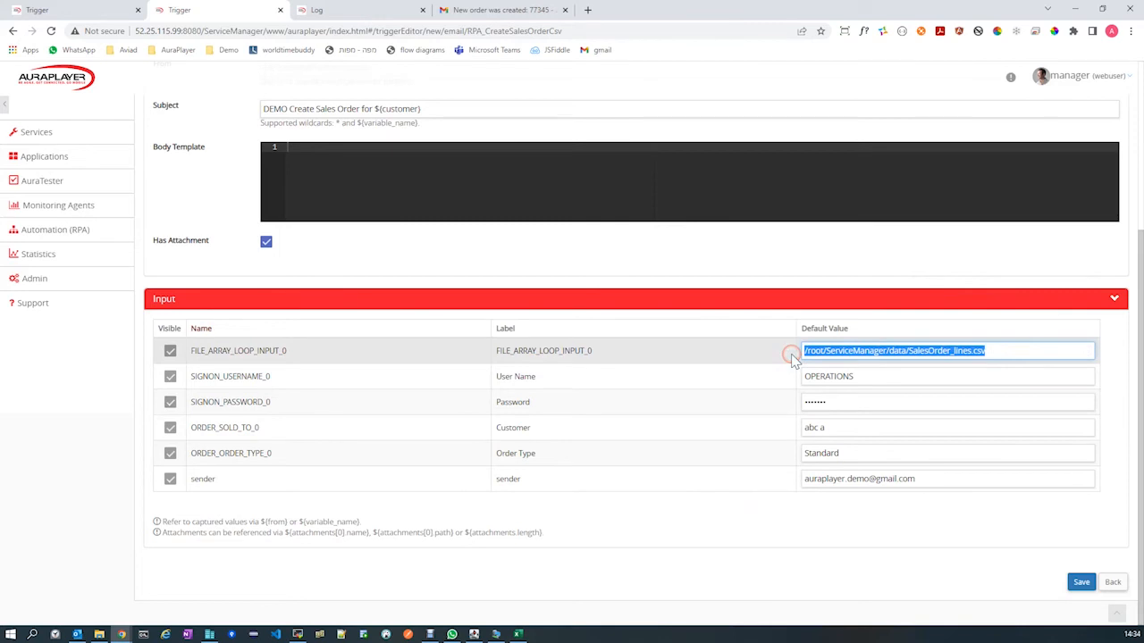
key("BackSpace")
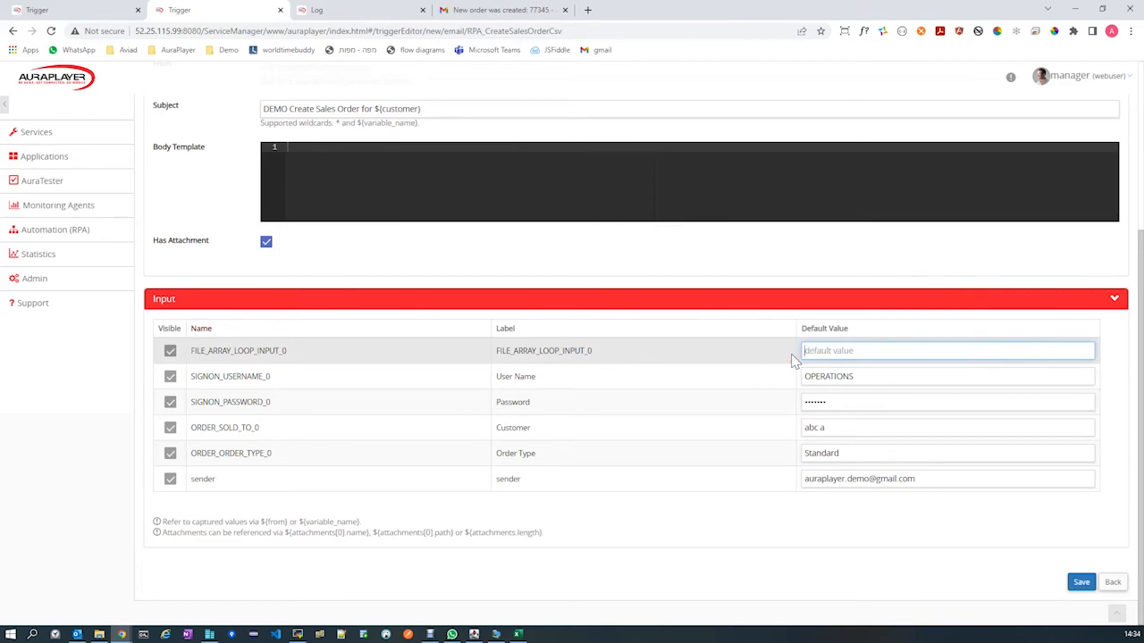
left_click(861, 344)
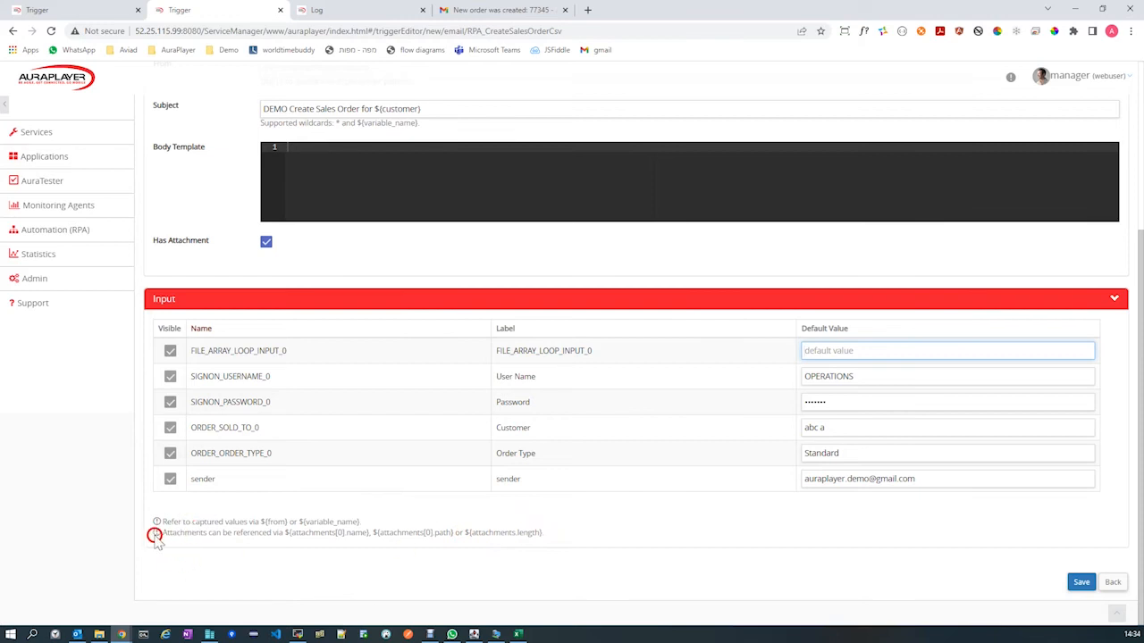
left_click_drag(160, 533, 561, 541)
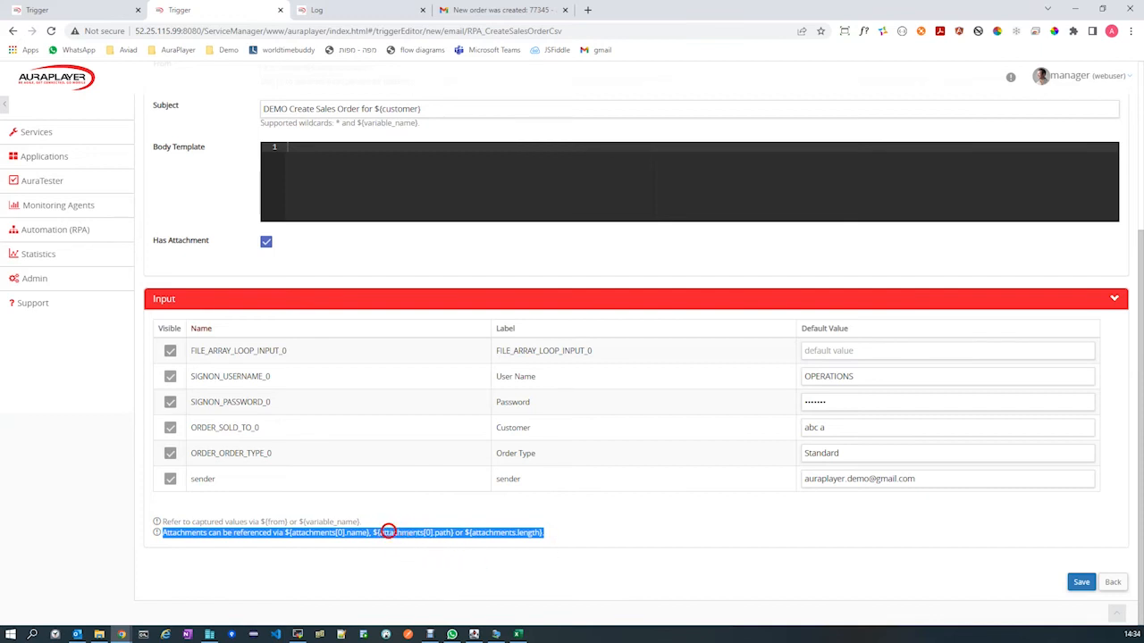
left_click(377, 530)
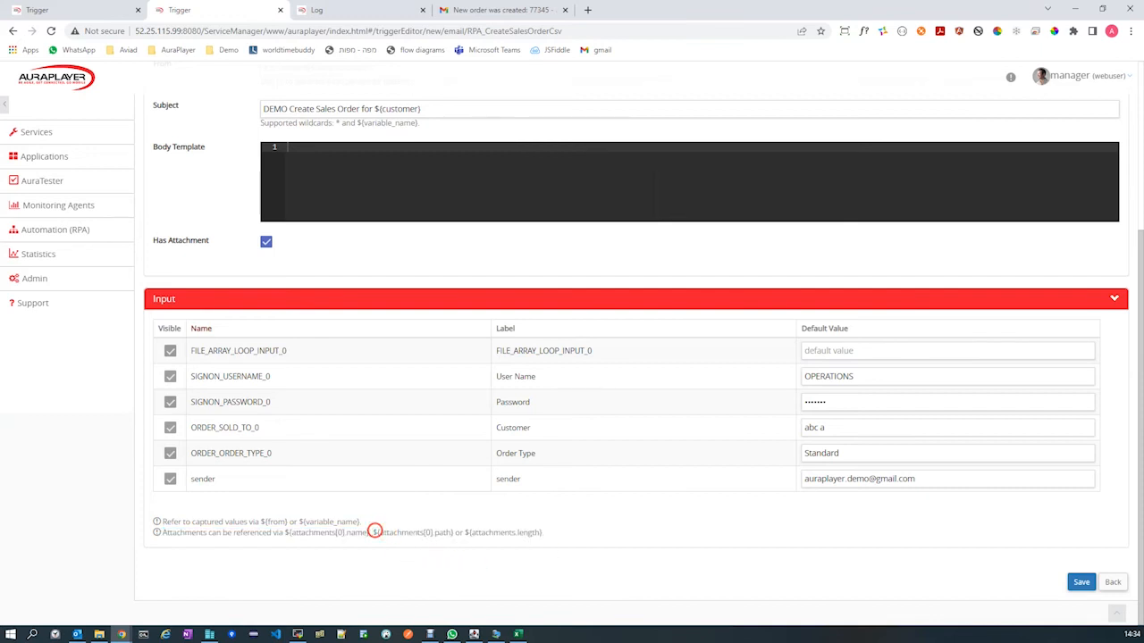
left_click_drag(373, 530, 452, 536)
key("ctrl+c")
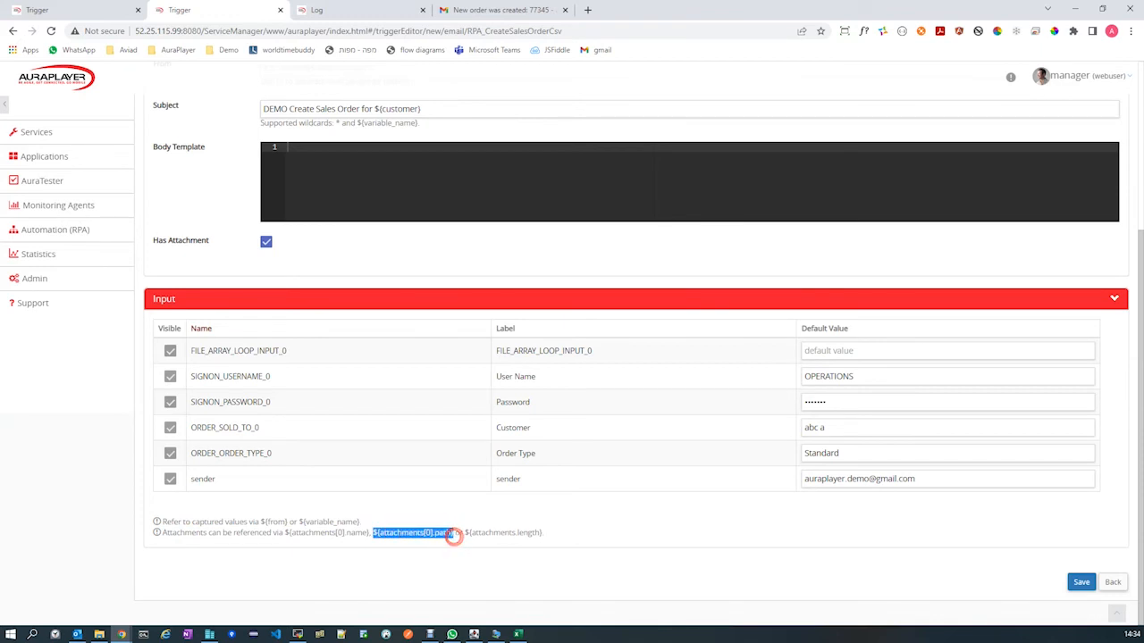
left_click(922, 358)
key("ctrl+v")
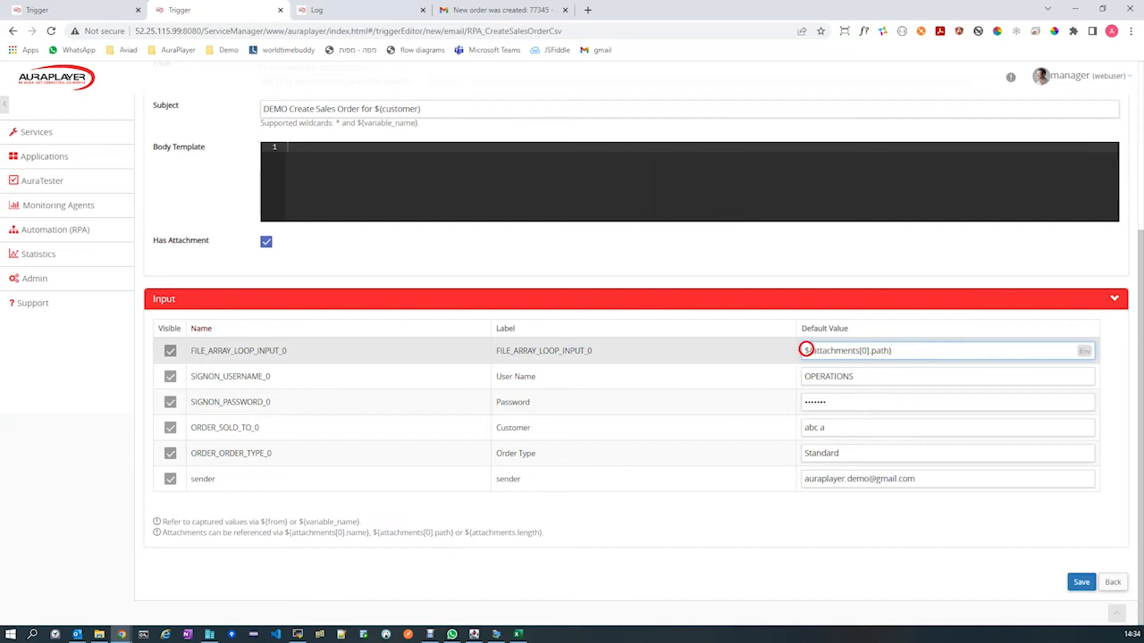
left_click_drag(802, 349, 863, 350)
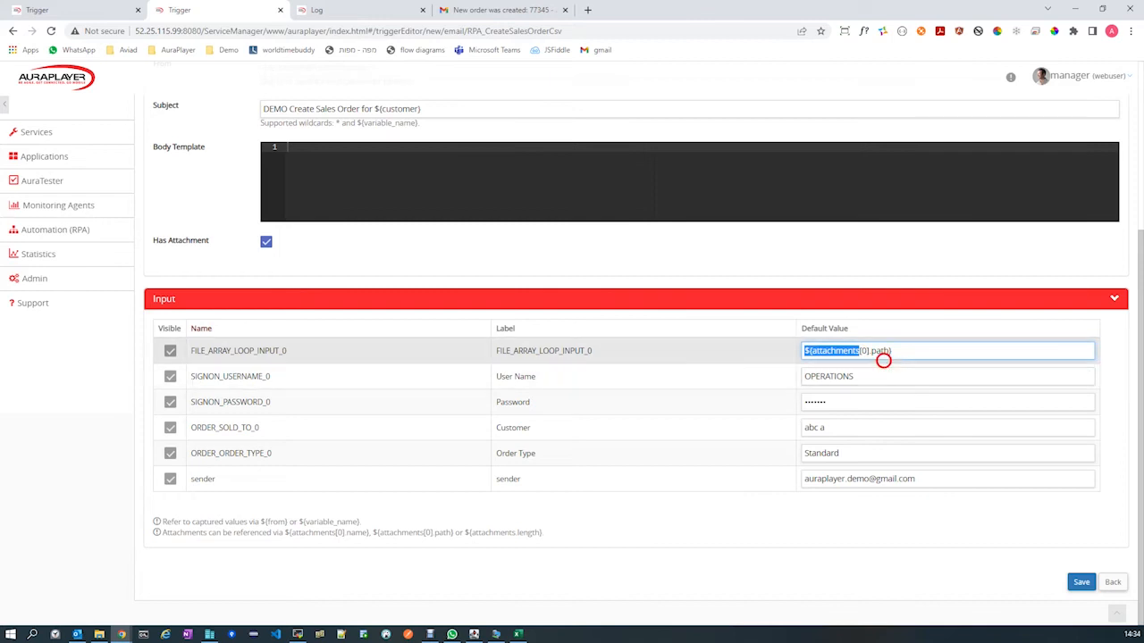
left_click(864, 350)
double_click(864, 350)
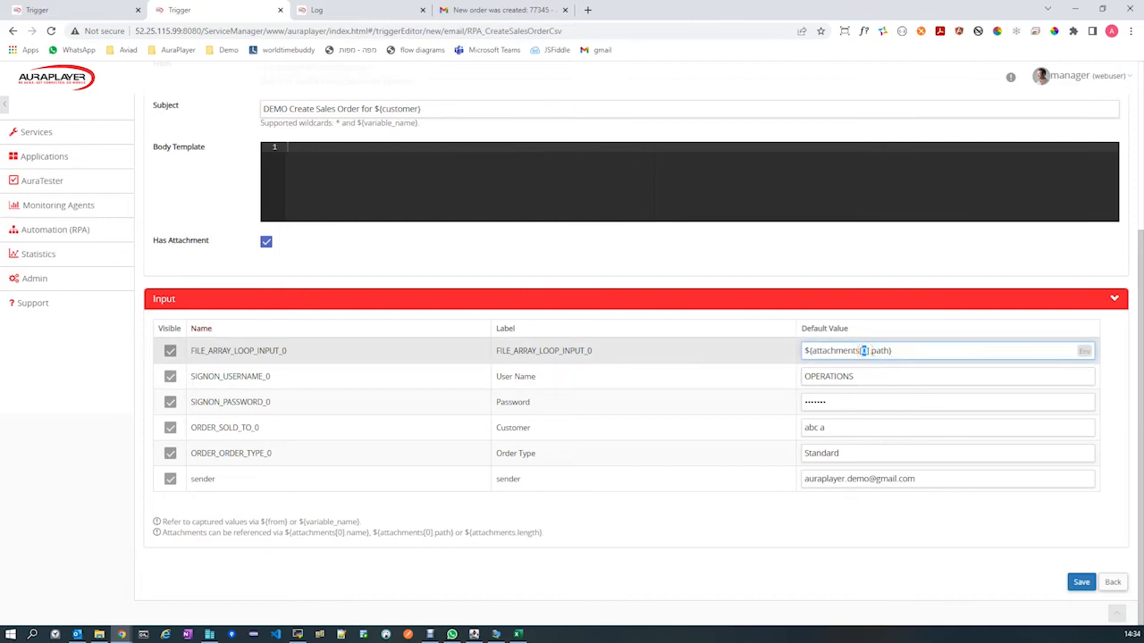
double_click(879, 350)
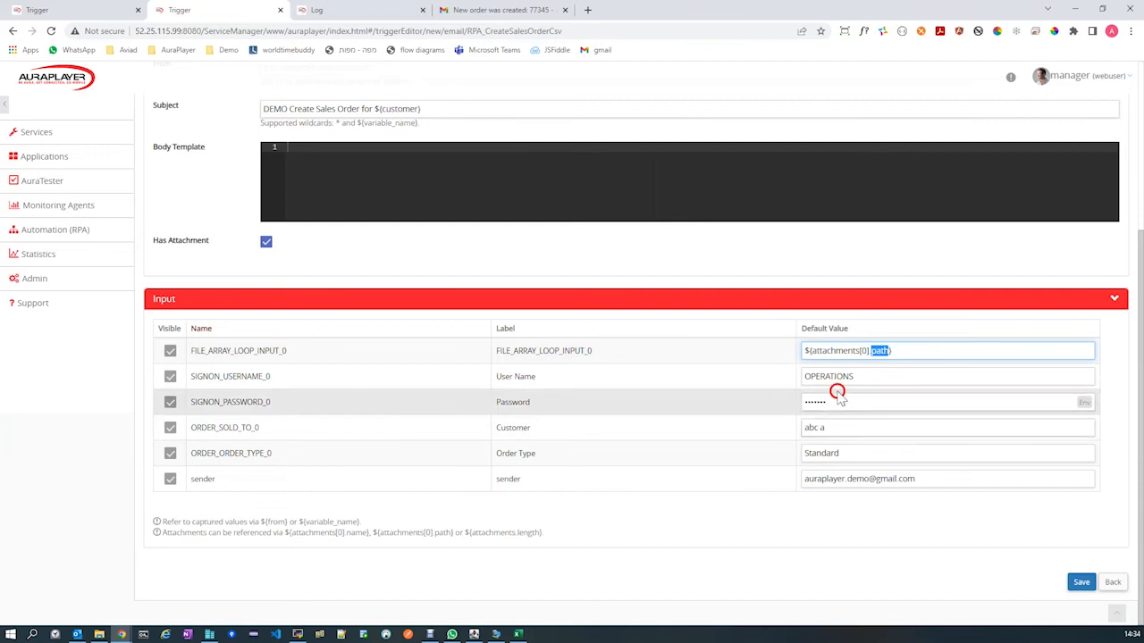
Replace the default value of the Customer input ORDER_SOLD_TO_0 with the subject variable ${customer}.
left_click_drag(837, 427, 791, 427)
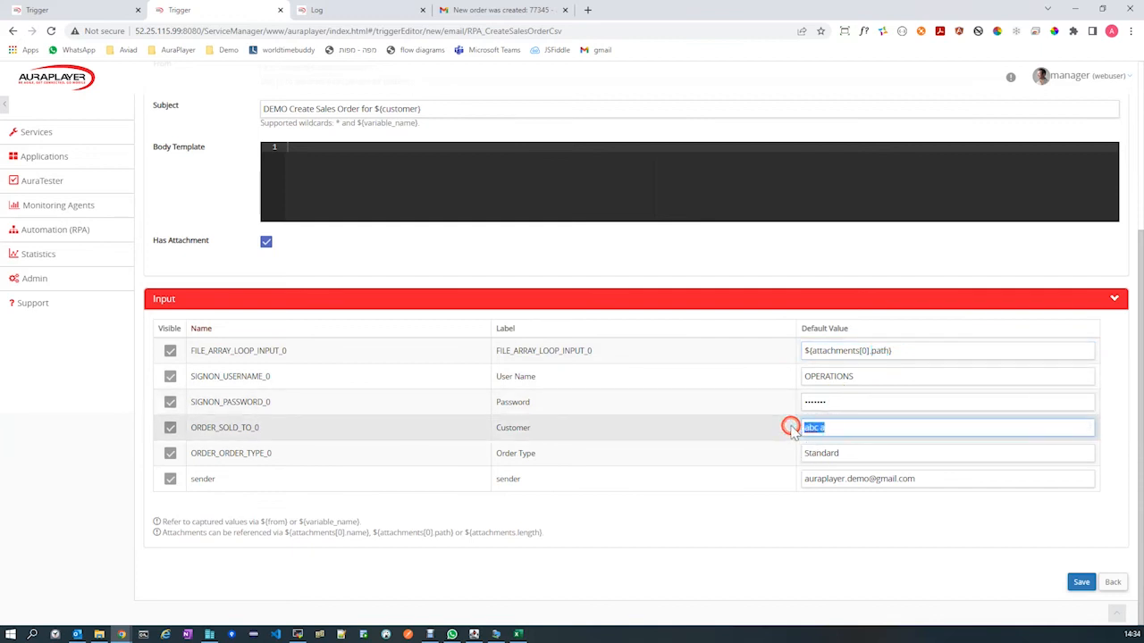
key("BackSpace")
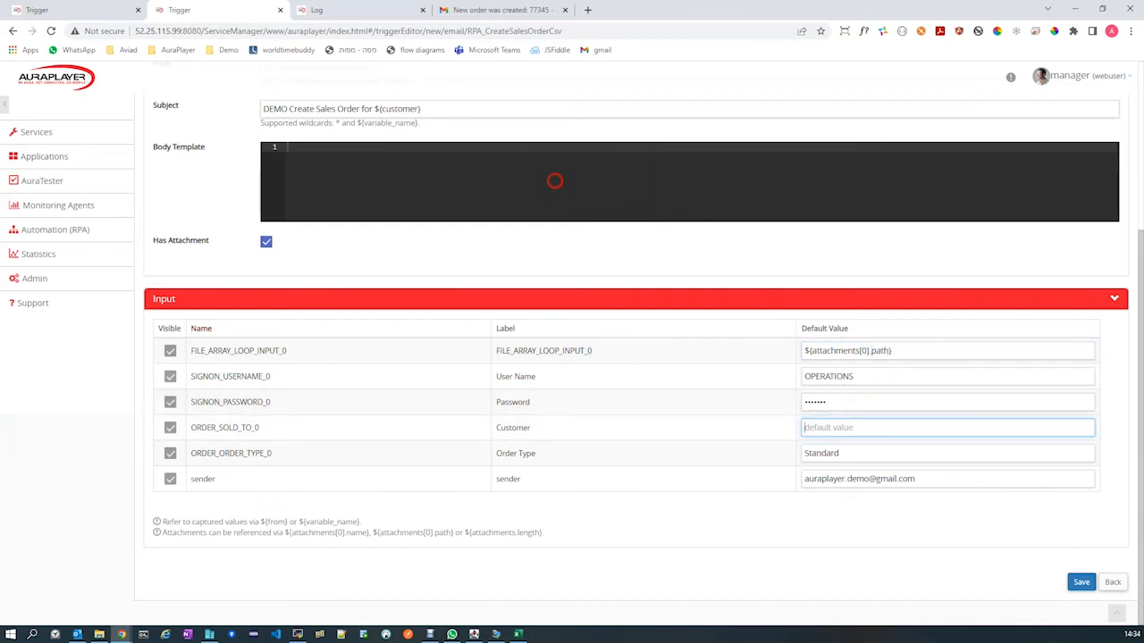
left_click_drag(428, 110, 375, 108)
key("ctrl+c")
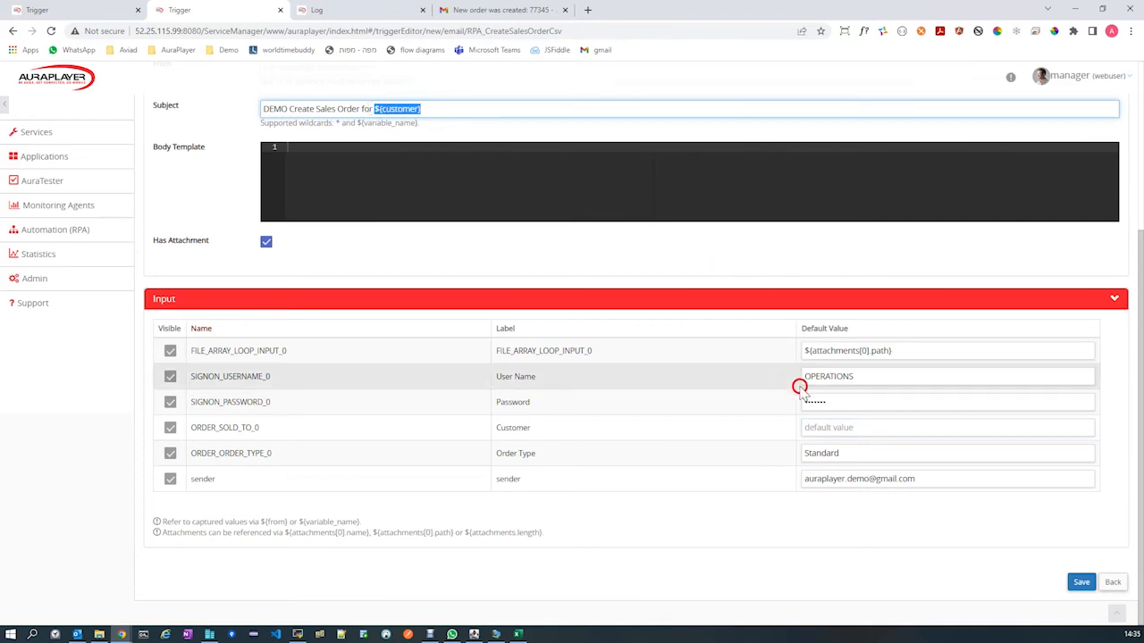
left_click(830, 427)
key("ctrl+v")
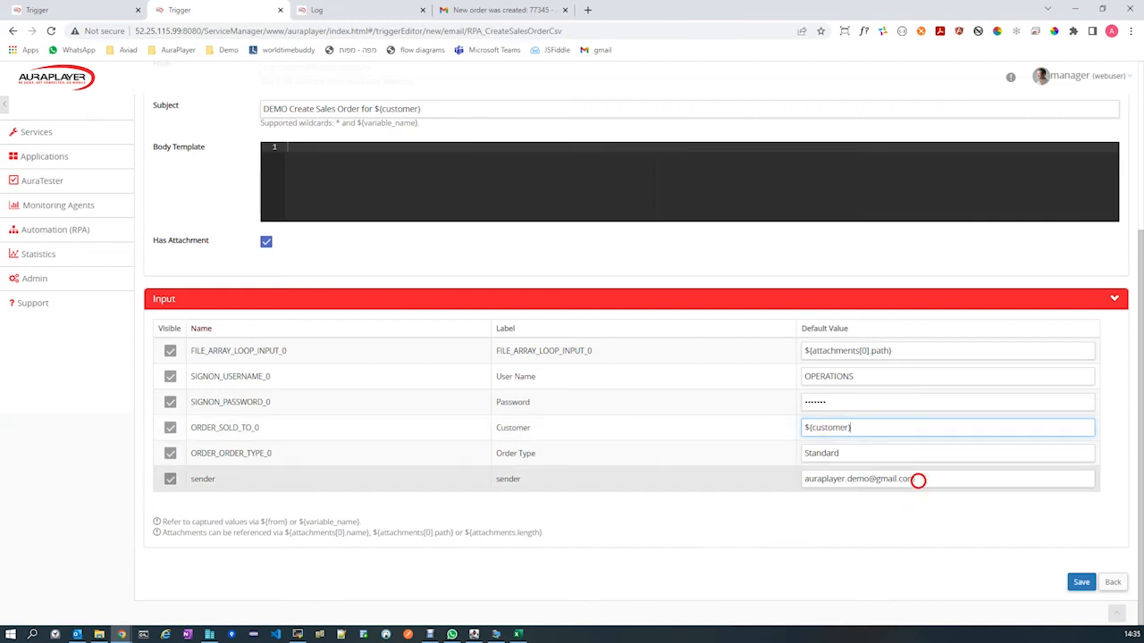
Replace the default value of the sender input with the captured value reference ${from}.
left_click(921, 479)
left_click_drag(891, 479, 791, 481)
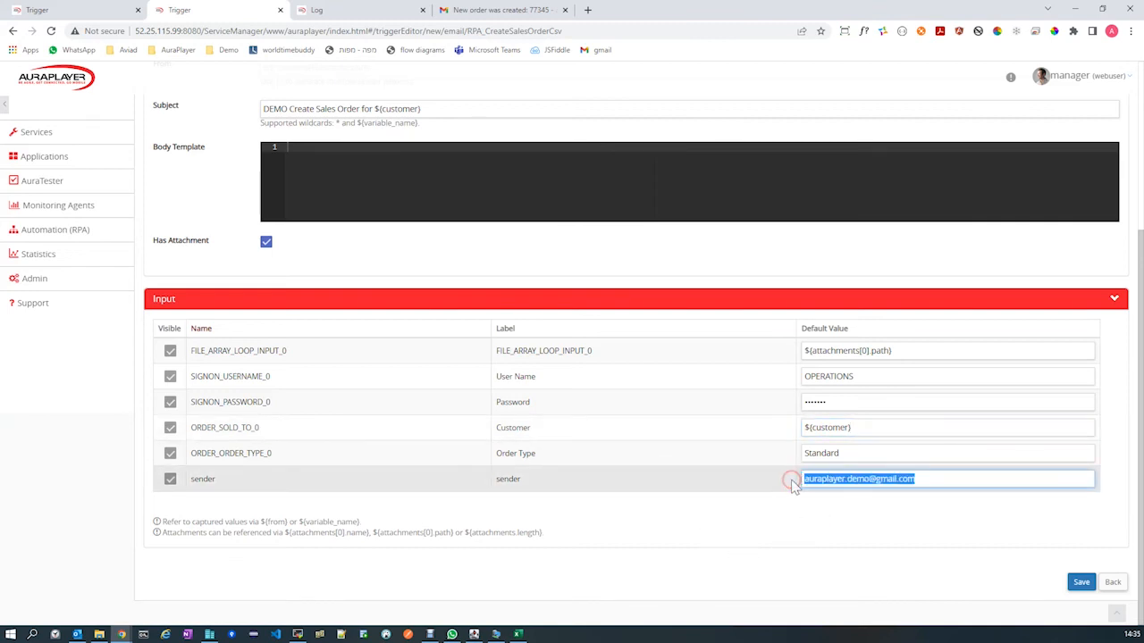
key("BackSpace")
left_click(821, 477)
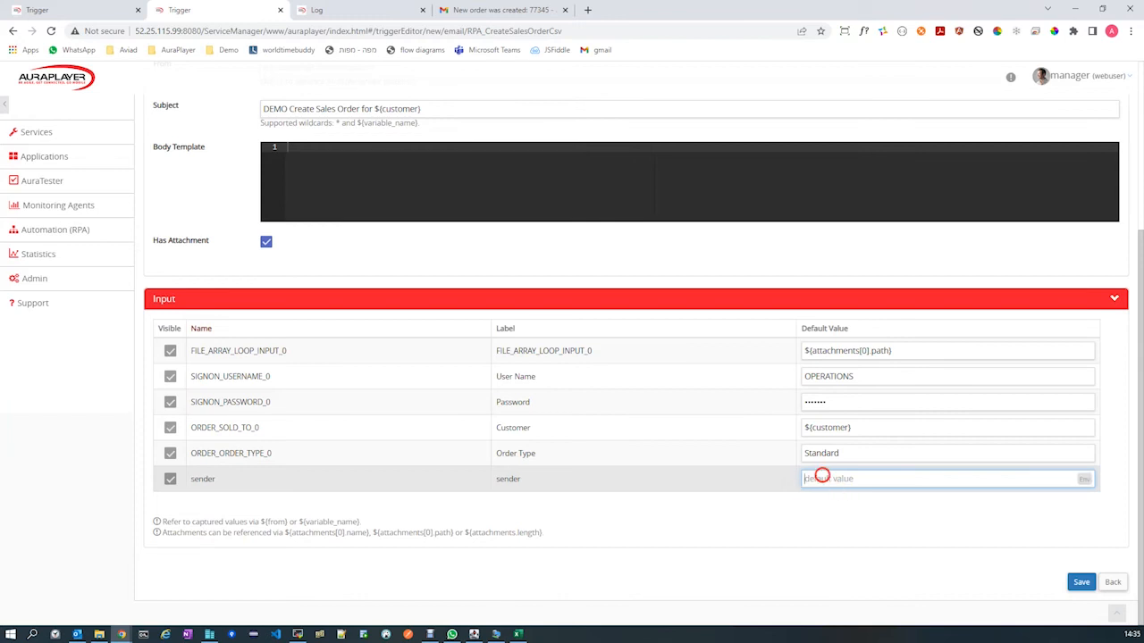
left_click(632, 520)
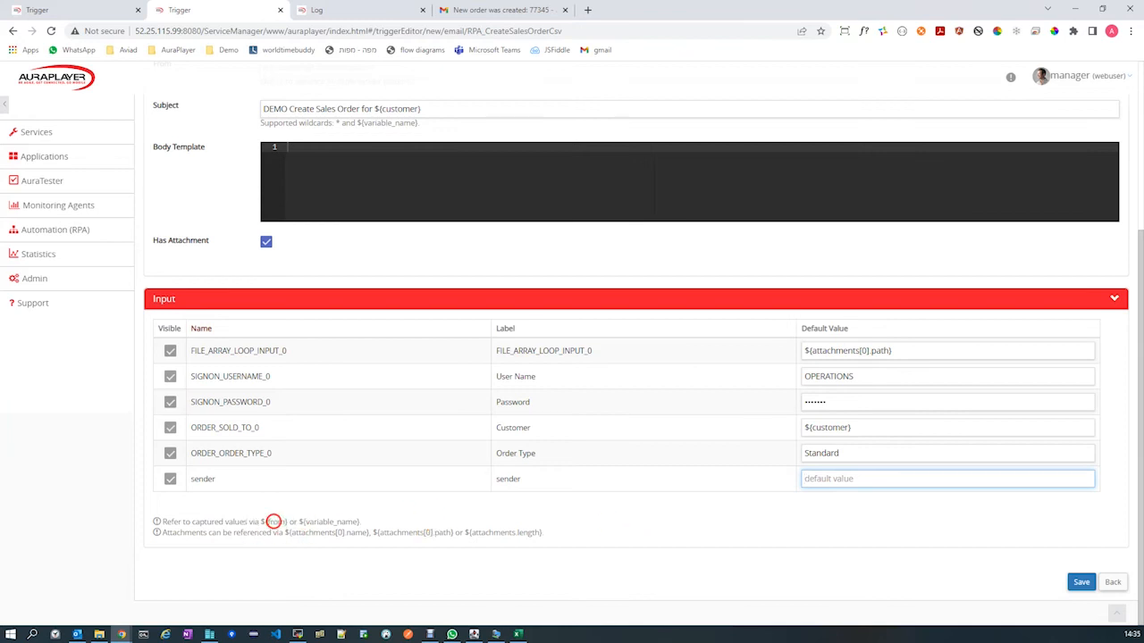
left_click_drag(261, 521, 287, 521)
key("ctrl+c")
left_click(873, 479)
key("ctrl+v")
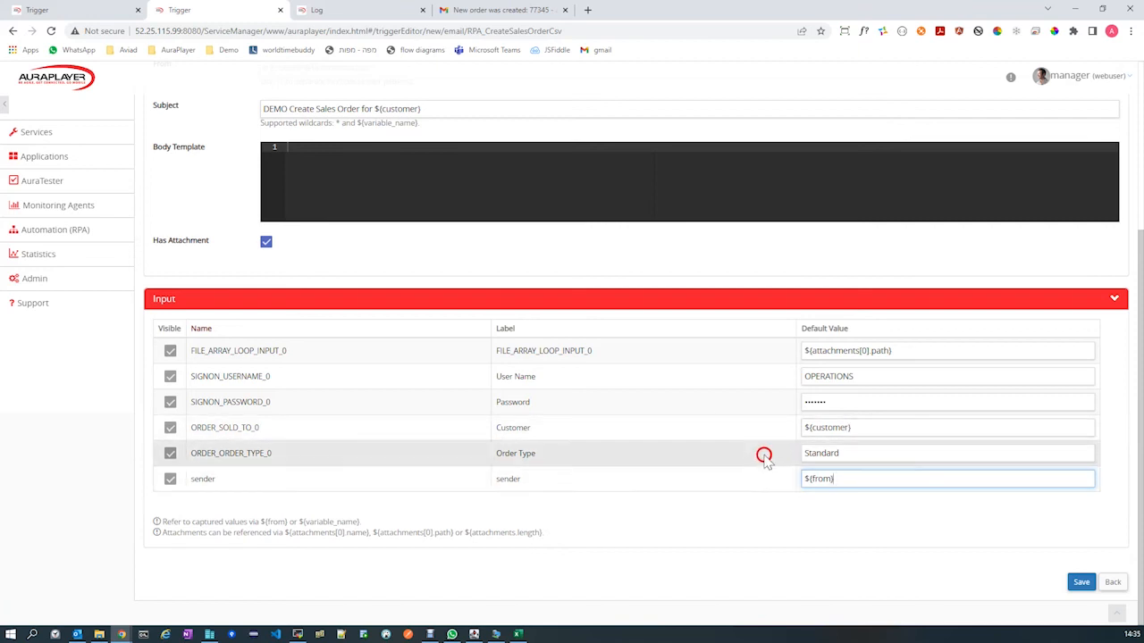
Review the email trigger's conditions and input mappings and save the trigger.
scroll(761, 456, "up", 3)
scroll(740, 395, "down", 2)
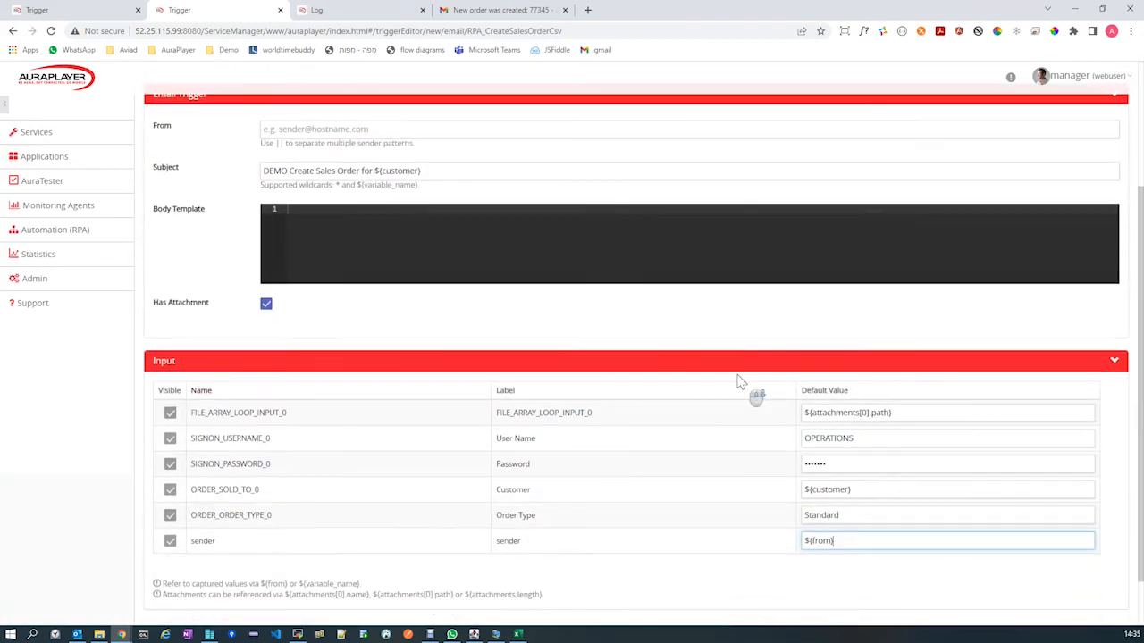
scroll(741, 383, "up", 2)
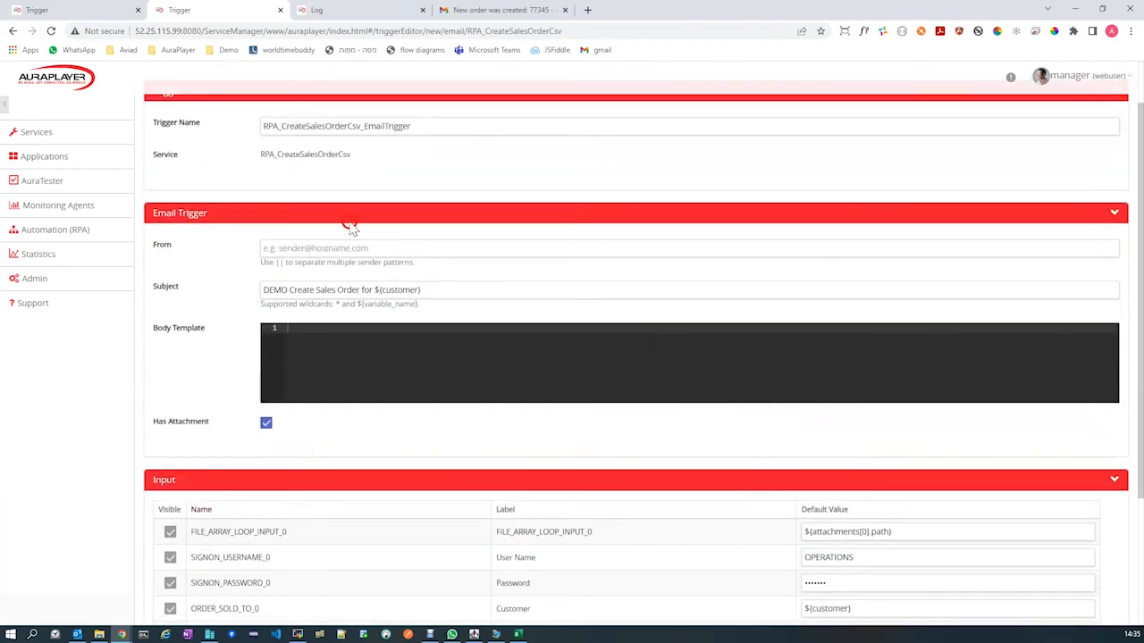
scroll(758, 319, "down", 3)
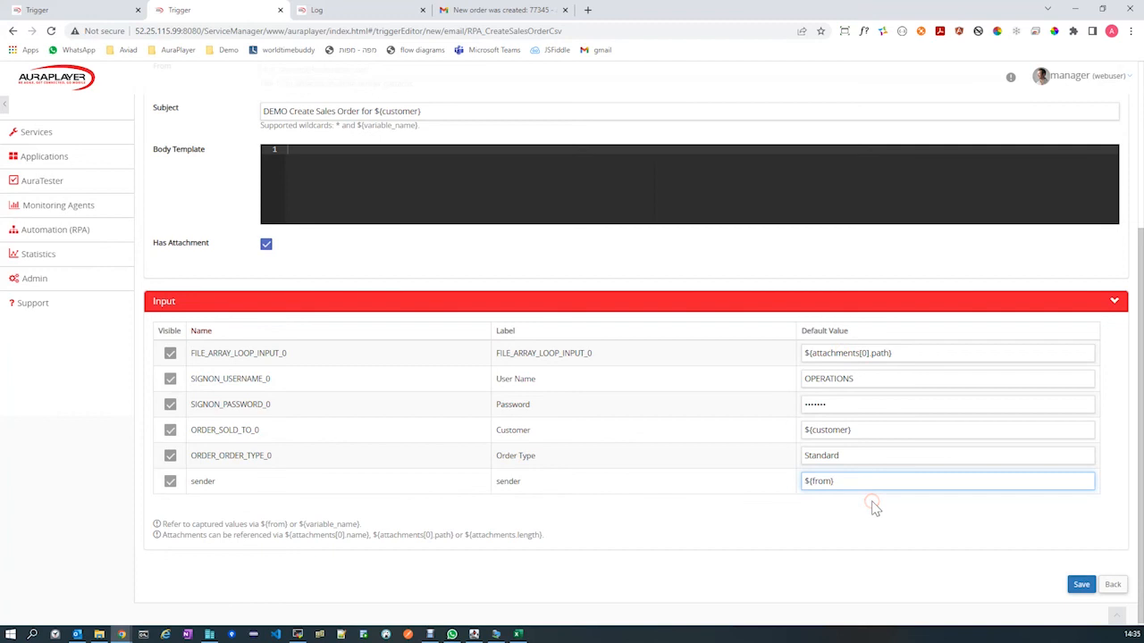
left_click(1080, 586)
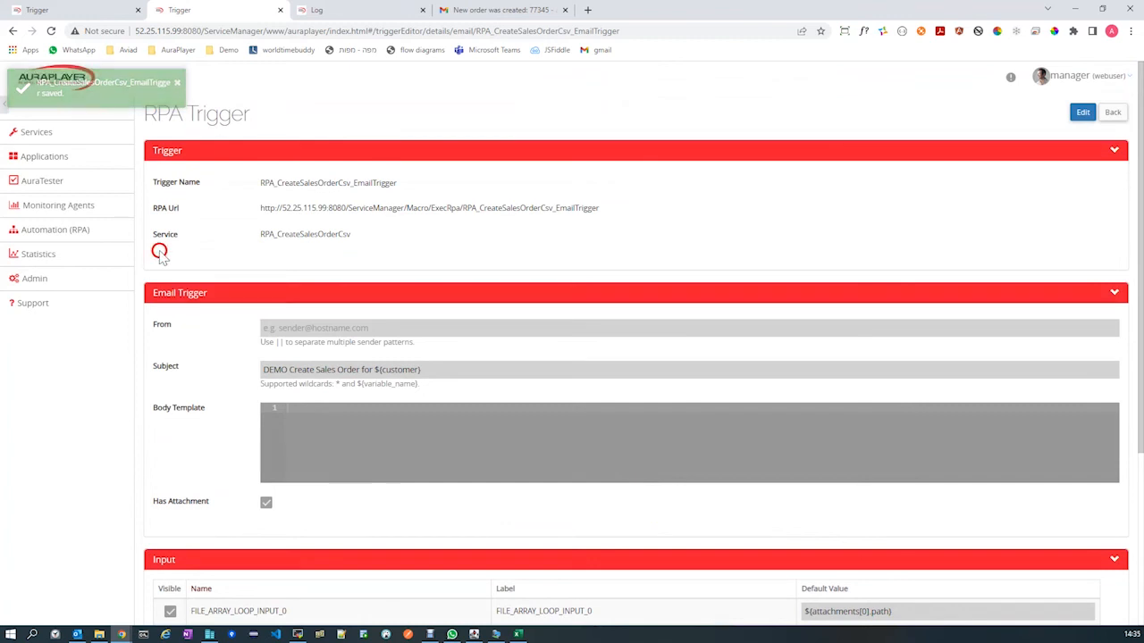
Open the list of RPA triggers in the Automation (RPA) Manager.
left_click(63, 230)
left_click(47, 254)
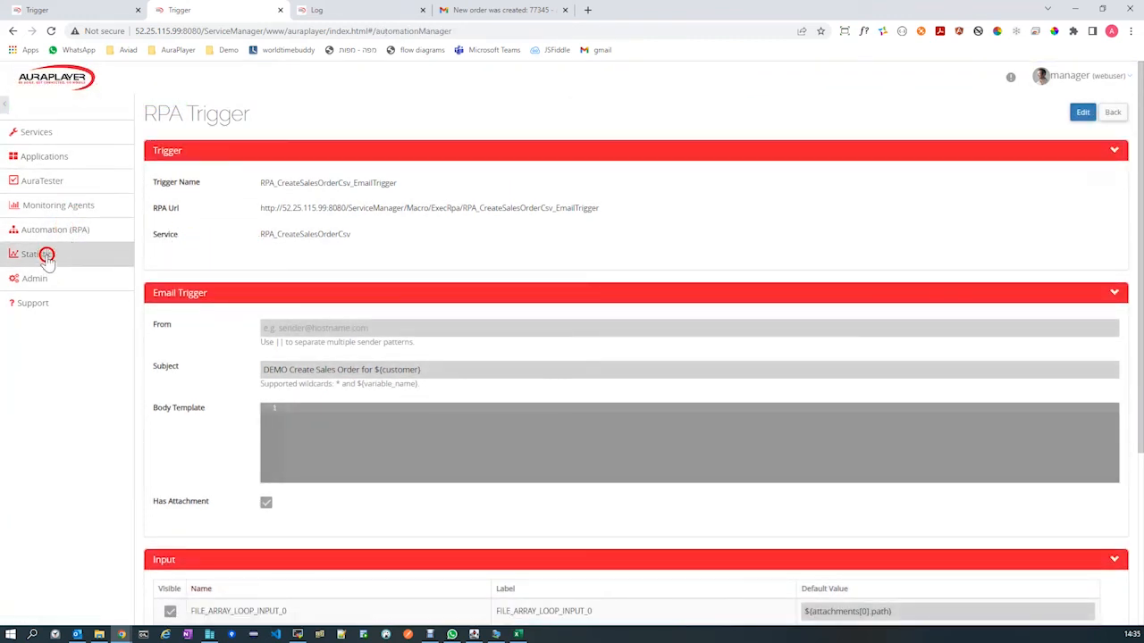
left_click(57, 229)
left_click(250, 163)
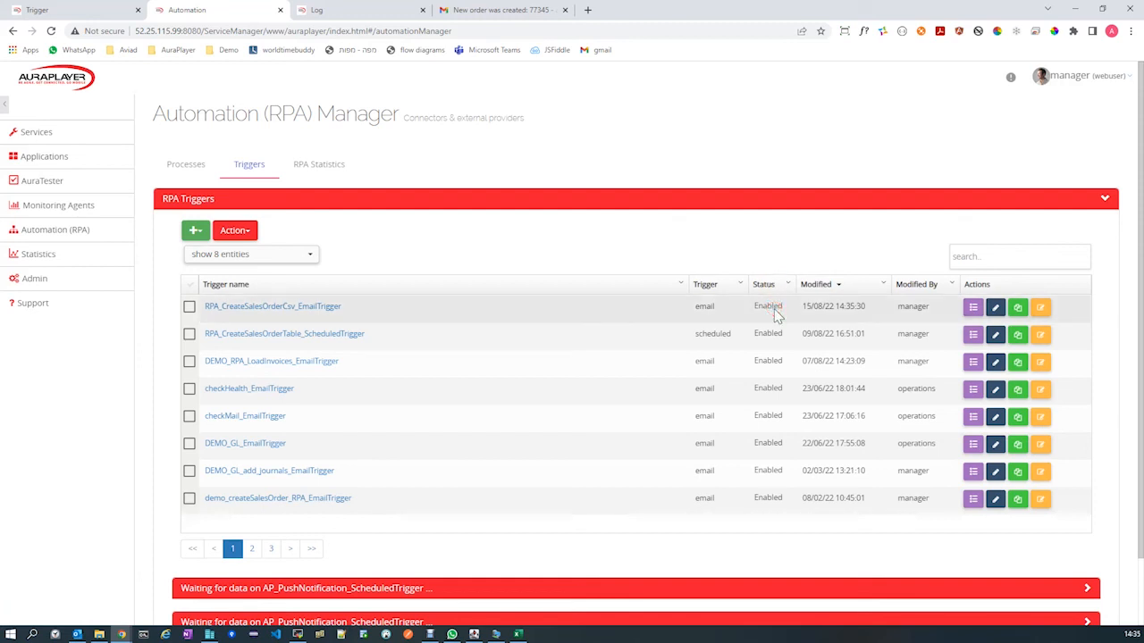
Check the status of RPA_CreateSalesOrderCsv_EmailTrigger and the actions available for it, leaving the trigger unselected.
mouse_move(775, 309)
left_mouse_down()
mouse_move(633, 314)
mouse_move(769, 309)
left_mouse_up()
left_click(189, 306)
left_click(239, 223)
left_click(241, 233)
left_click(243, 273)
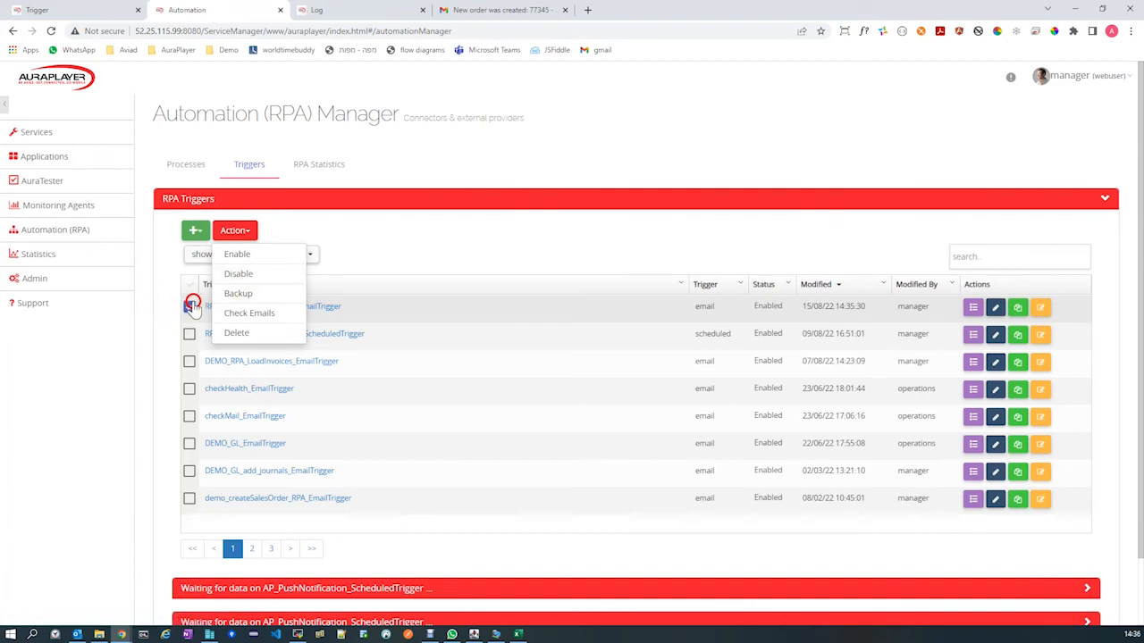
left_click(160, 305)
left_click(189, 307)
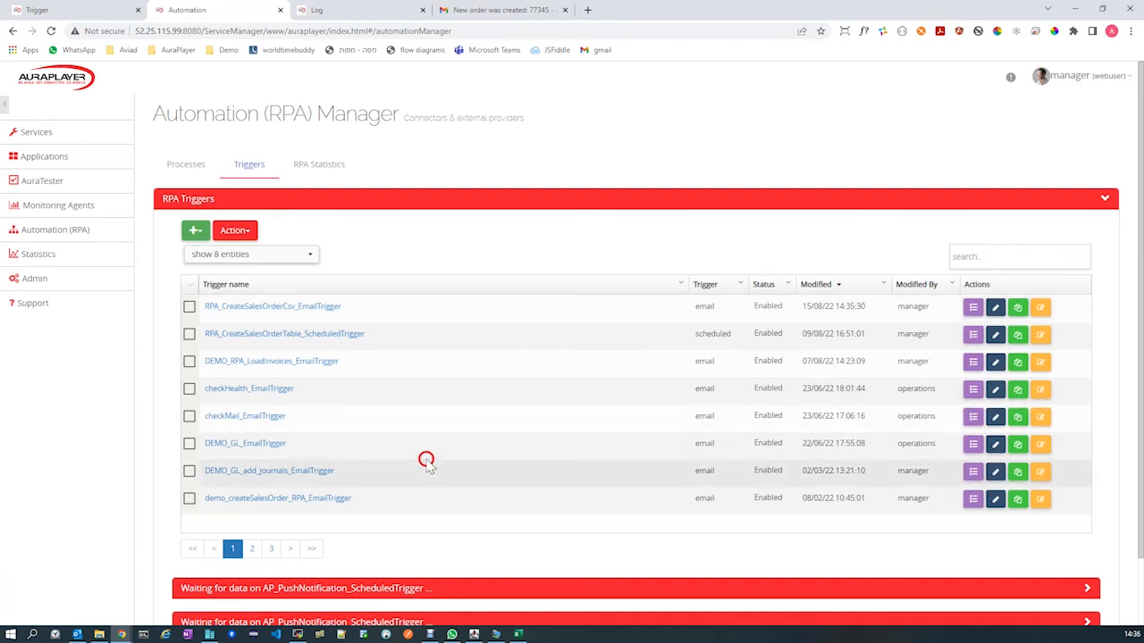
Switch to Gmail and delete the "New order was created" message from the inbox.
left_click(465, 11)
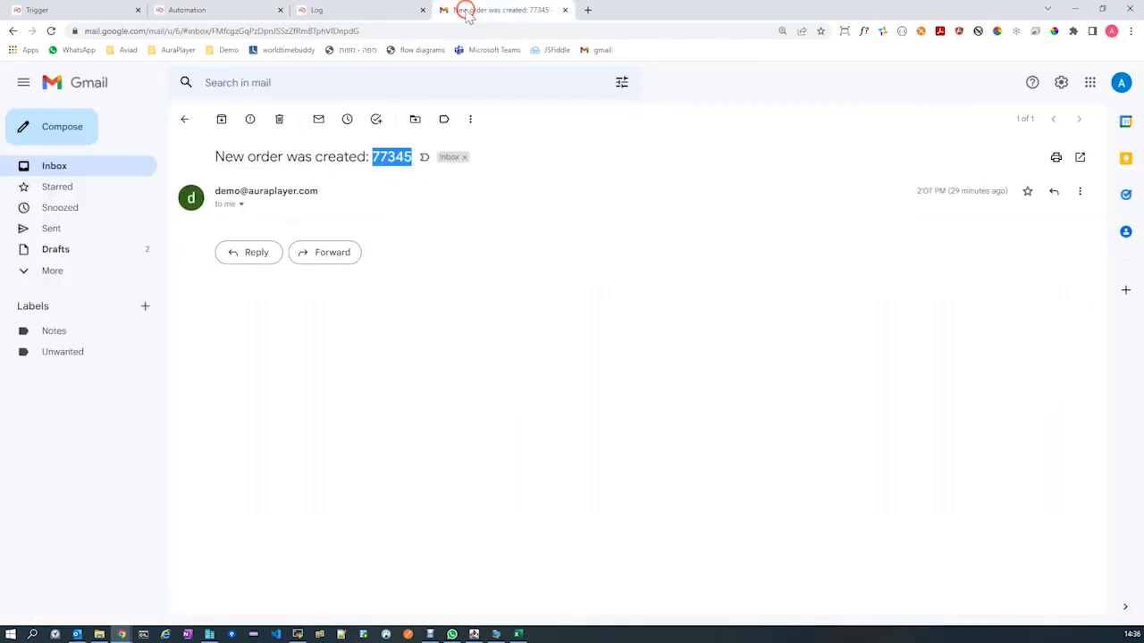
left_click(51, 168)
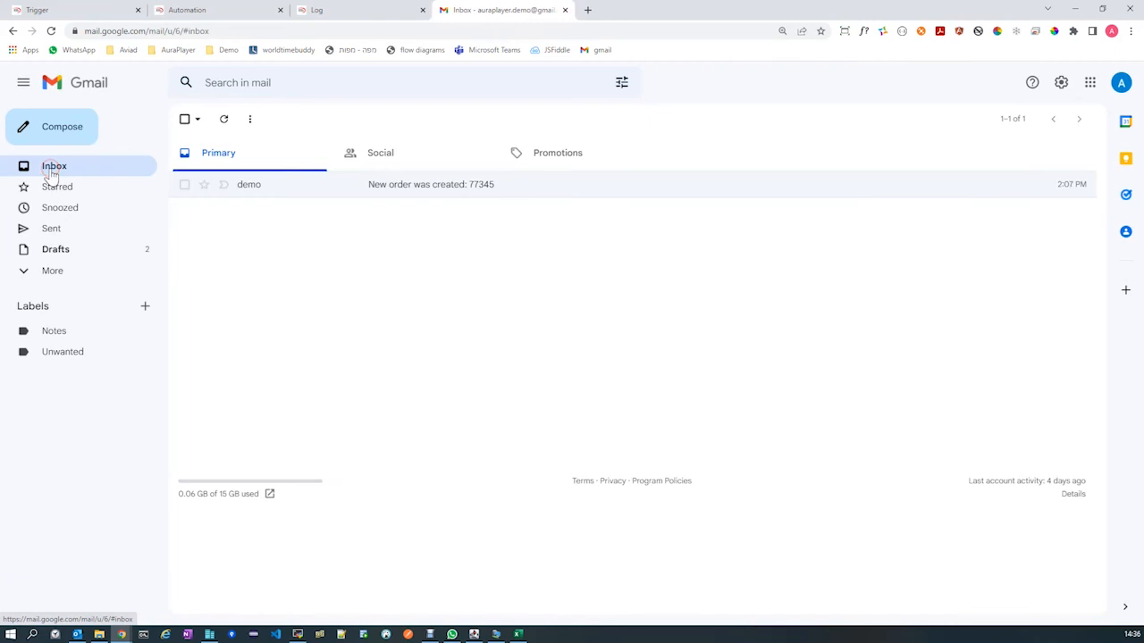
left_click(182, 184)
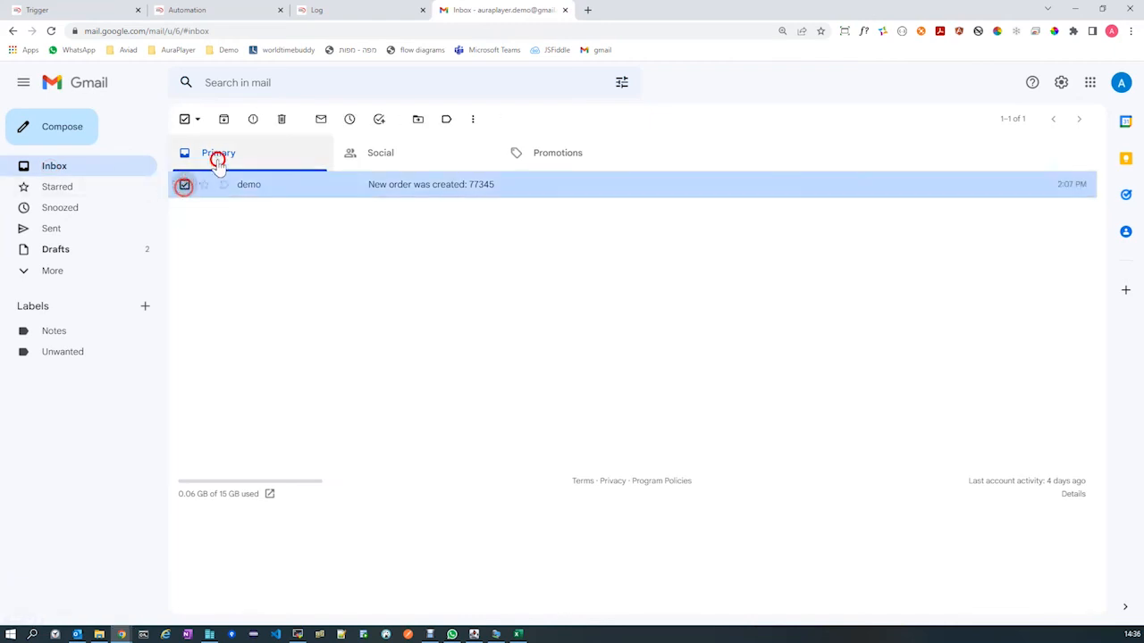
left_click(284, 118)
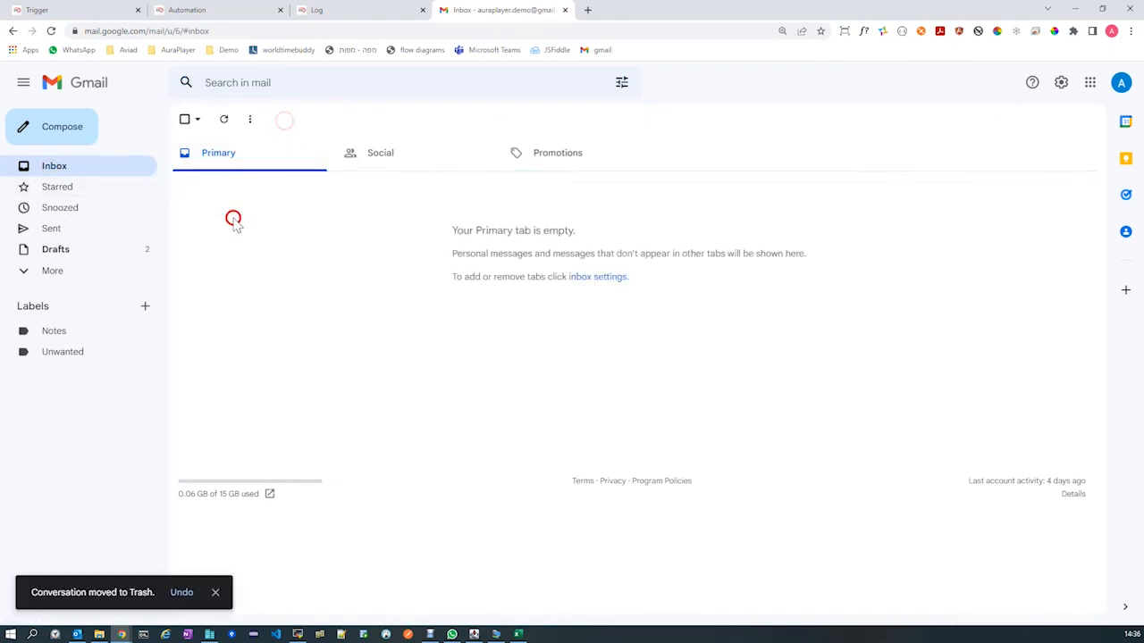
Start a new email and enter the e-mail address of the trigger's demo mailbox as the recipient.
left_click(49, 126)
left_click(736, 264)
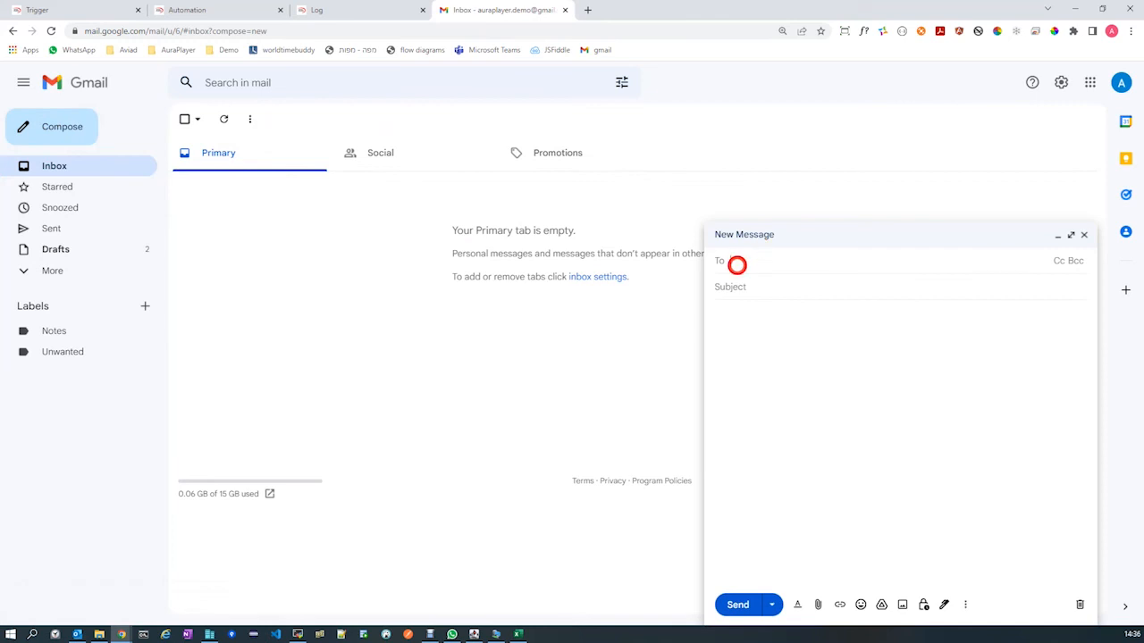
key("ctrl+grave")
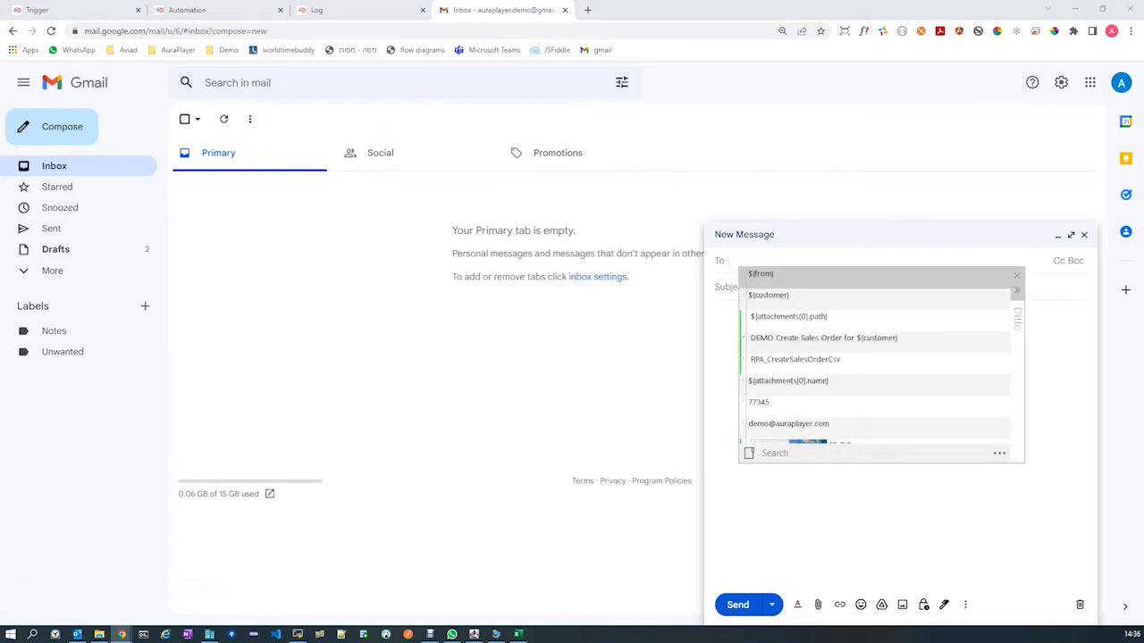
double_click(773, 423)
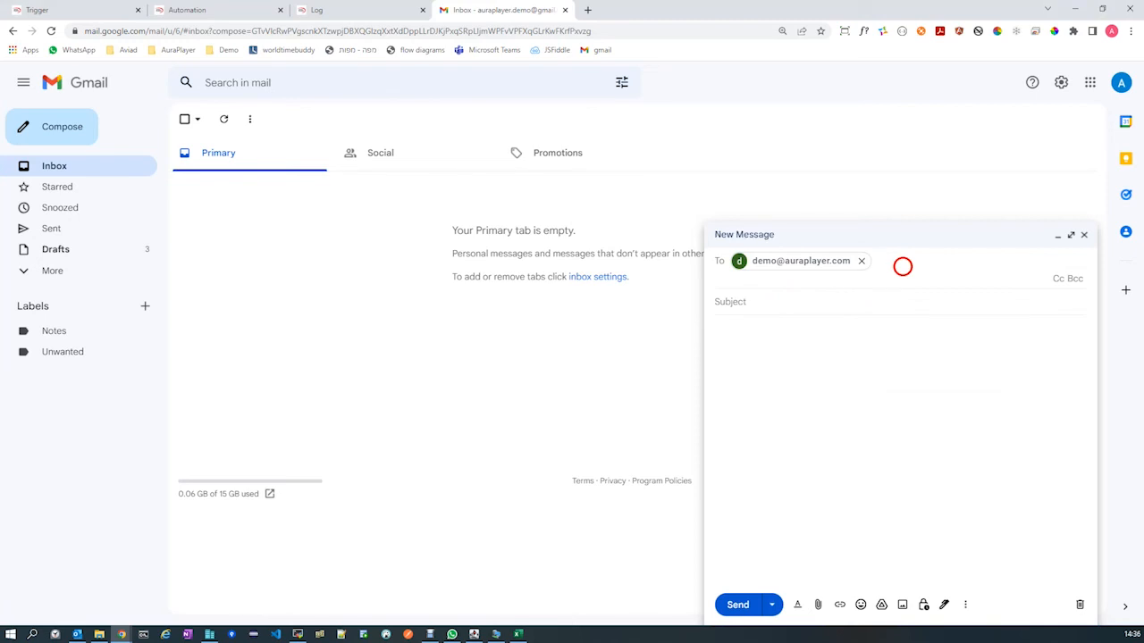
mouse_move(880, 266)
left_mouse_down()
mouse_move(751, 261)
mouse_move(876, 261)
mouse_move(845, 262)
left_mouse_up()
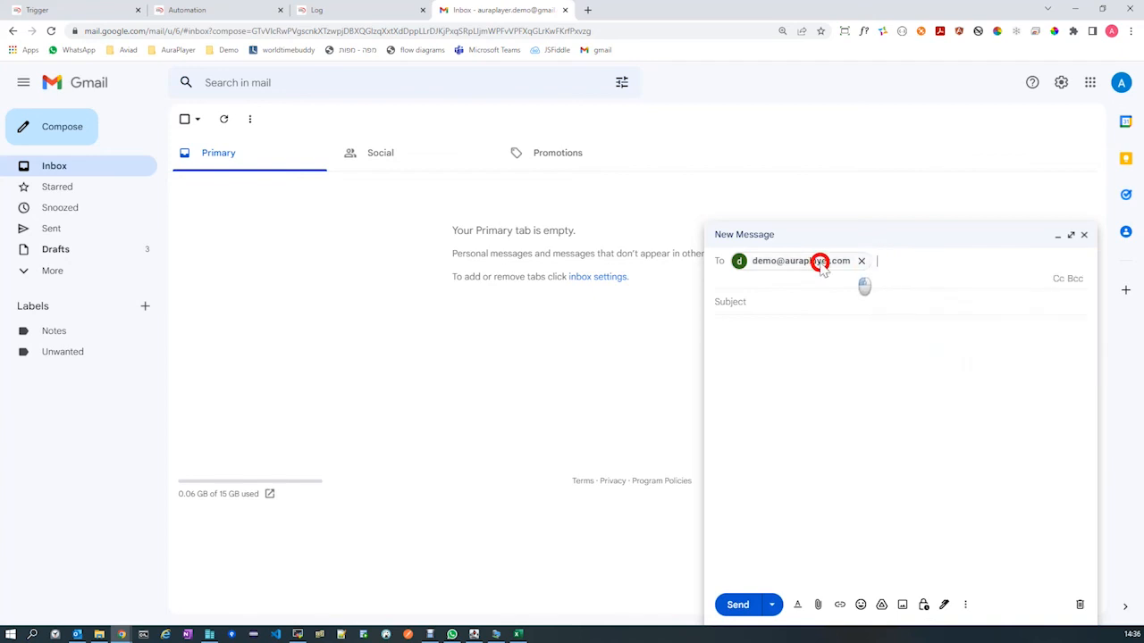
Fill in the email subject as "DEMO Create Sales Order for ABC A", reusing the copied subject pattern with its ${customer} placeholder replaced.
left_click(776, 297)
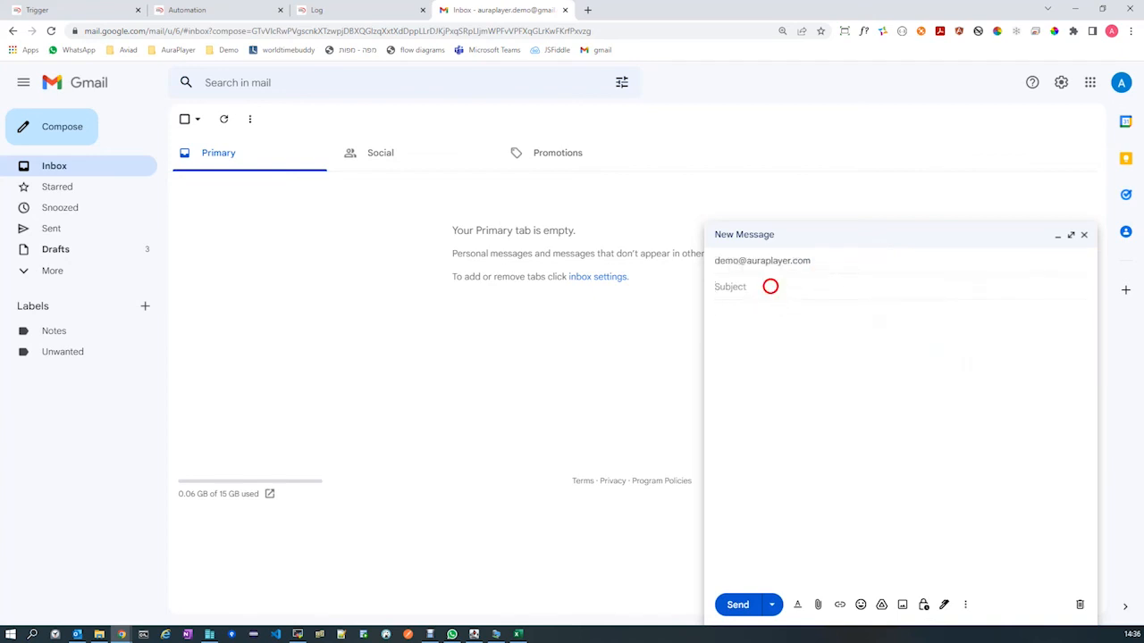
key("ctrl+grave")
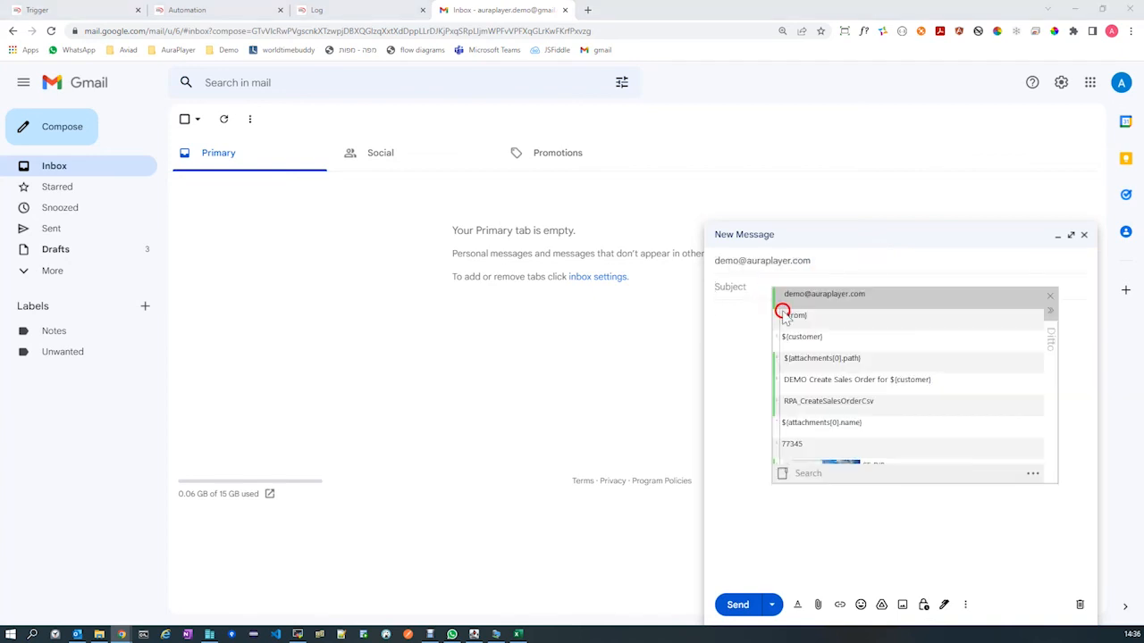
double_click(799, 381)
left_click_drag(838, 287, 894, 286)
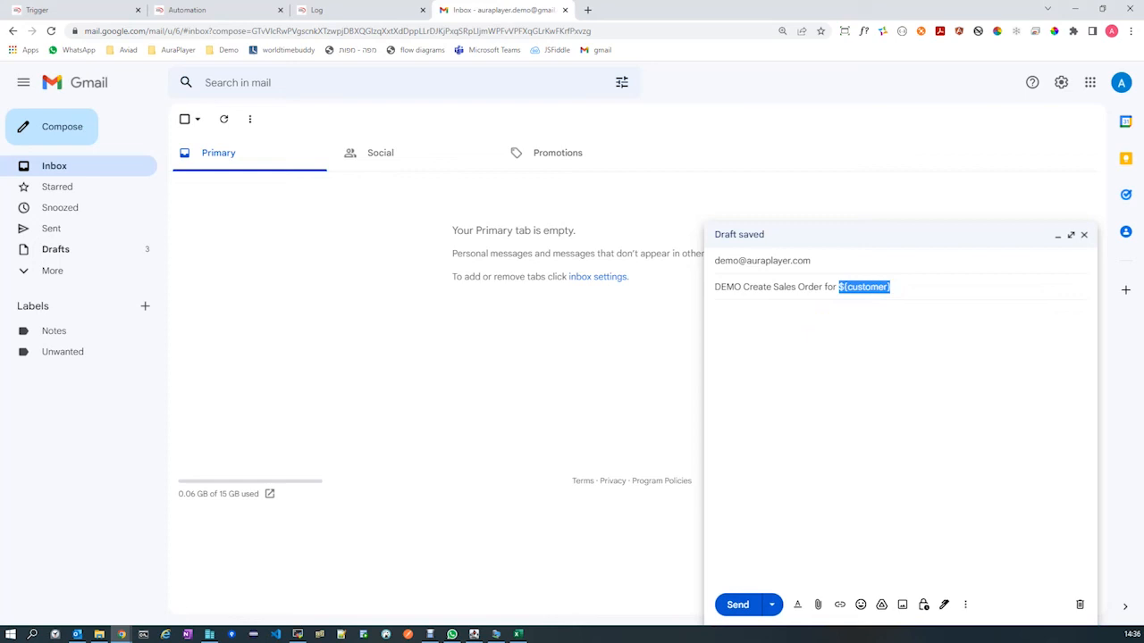
type("ABC A")
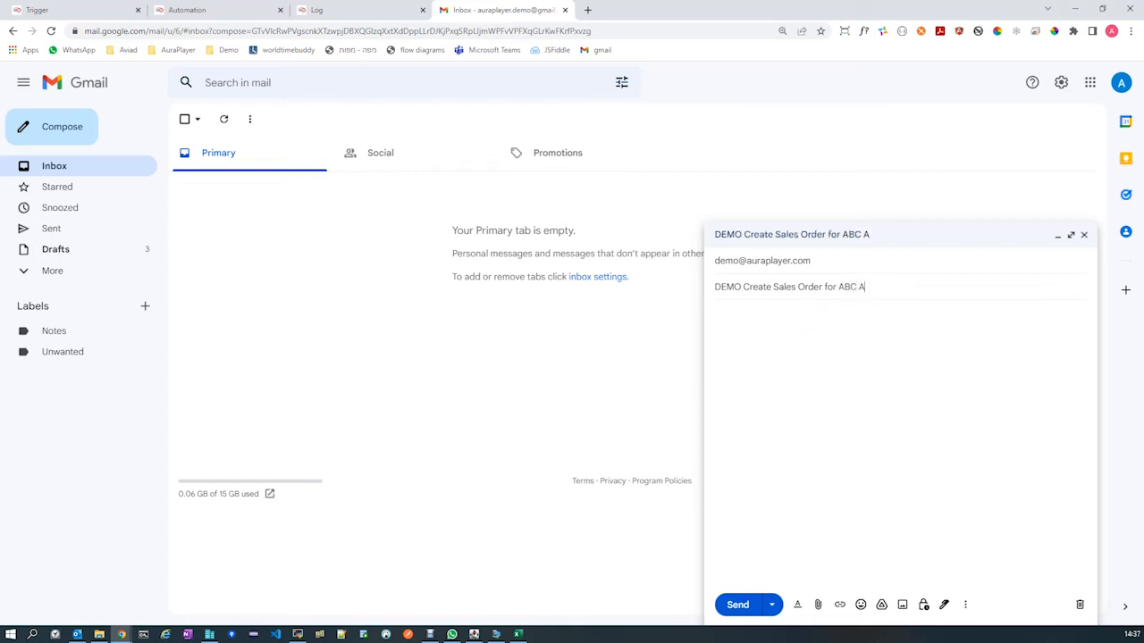
Attach SalesOrder_lines.csv from the RPA-SalesOrder folder to the email, leaving the message body empty.
left_click(752, 343)
left_click(819, 606)
left_click(164, 151)
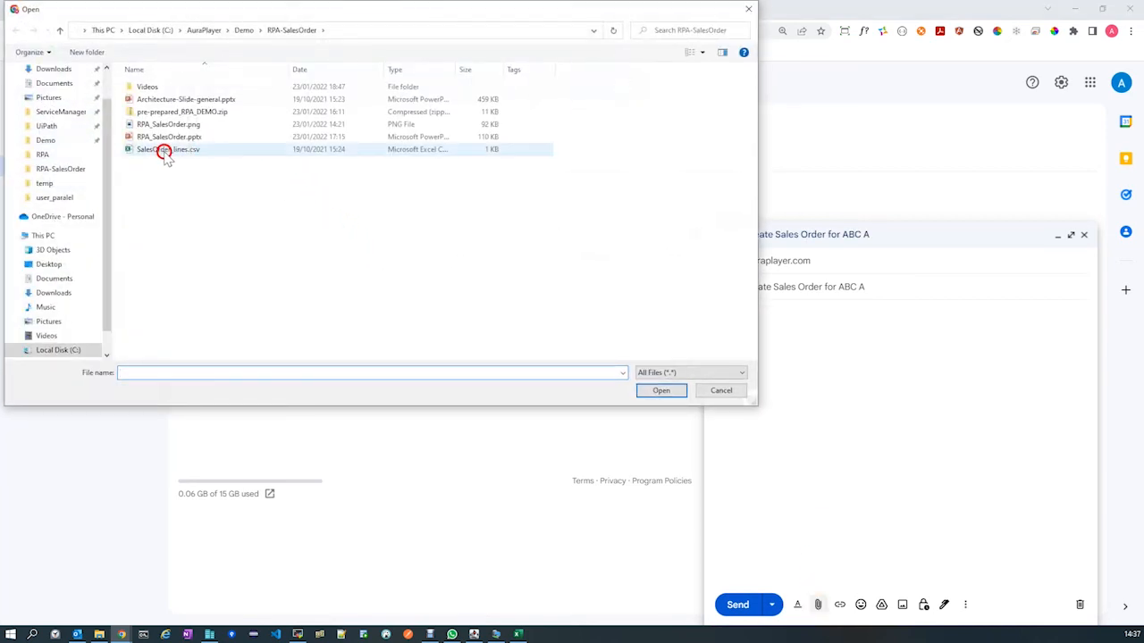
double_click(164, 151)
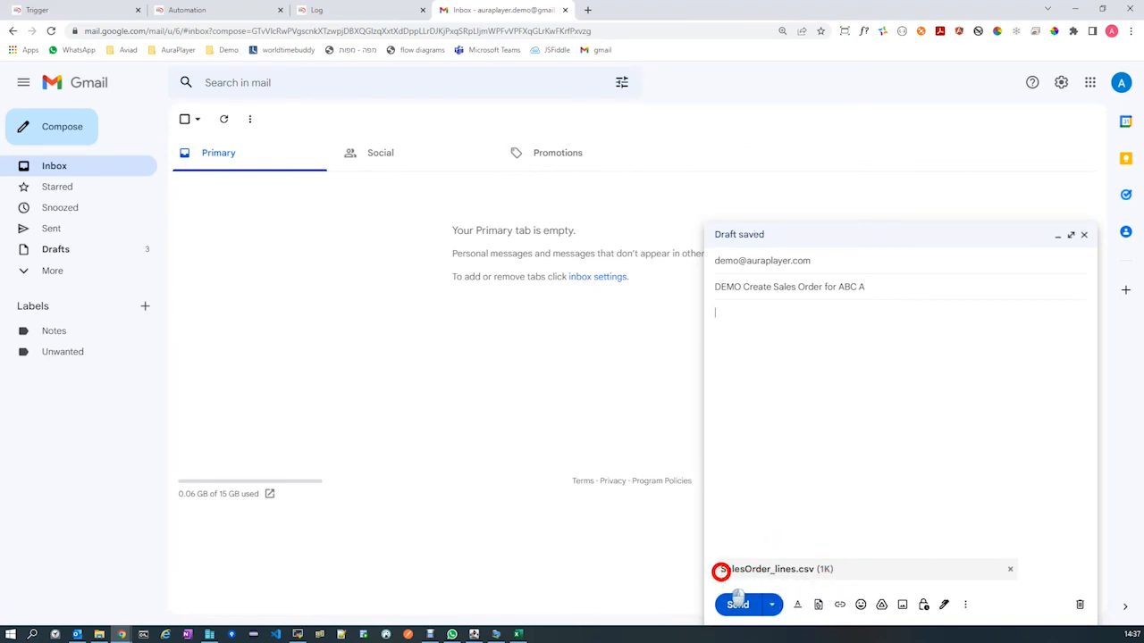
Review the order lines of SalesOrder_lines.csv in Excel, and send the email from Gmail.
left_click(521, 634)
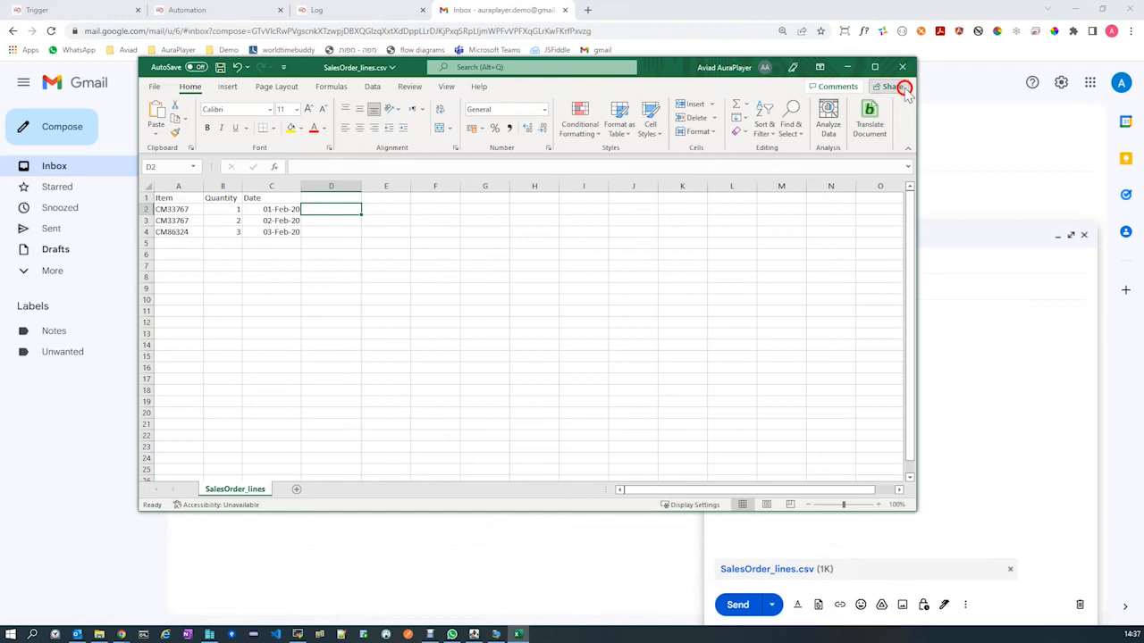
left_click(847, 67)
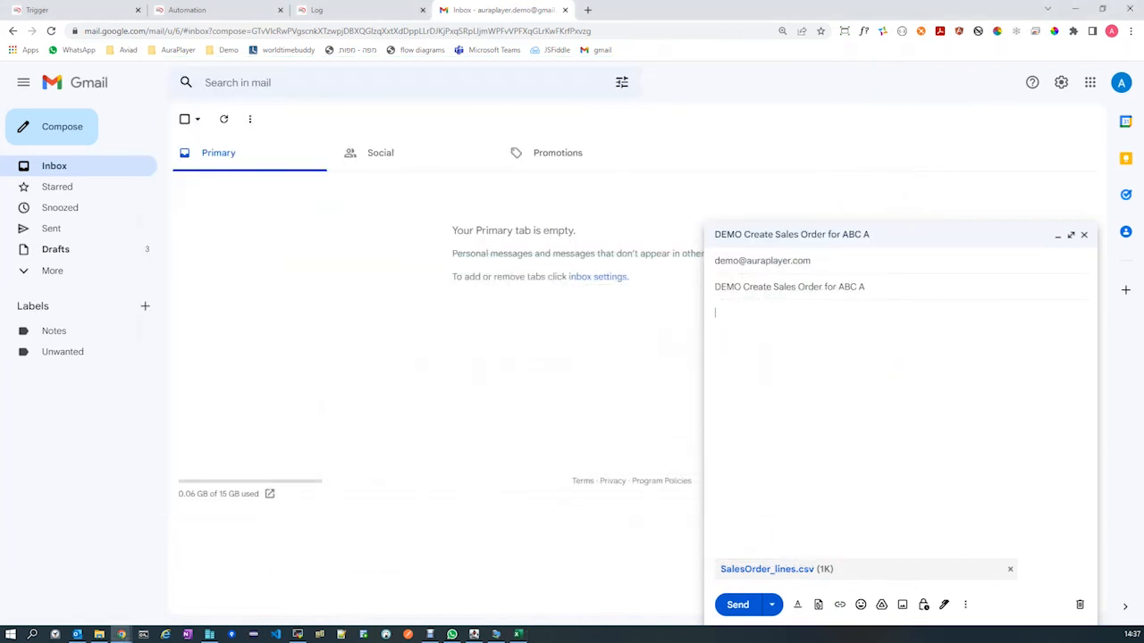
left_click(815, 440)
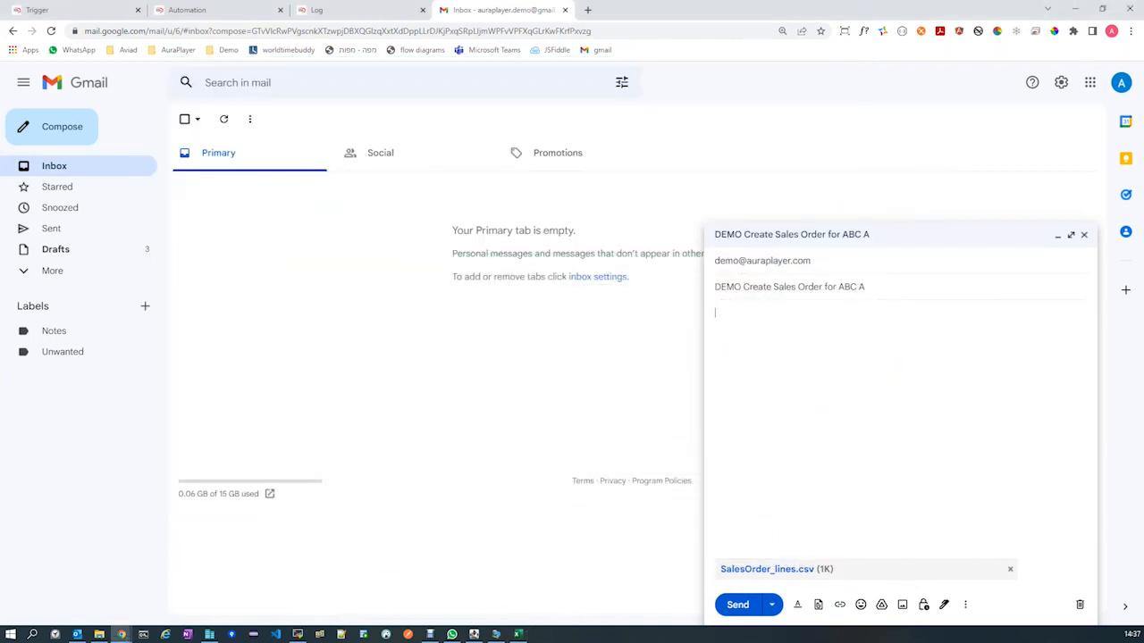
left_click(737, 607)
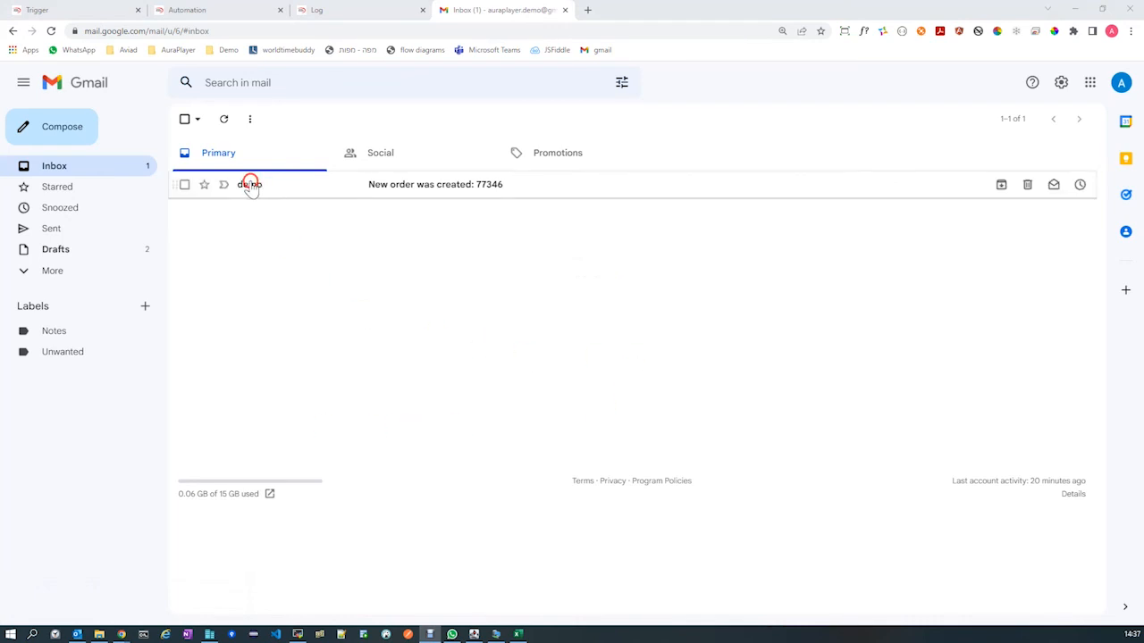
Open the "New order was created" message from demo in the inbox and copy the order number from its subject.
mouse_move(239, 189)
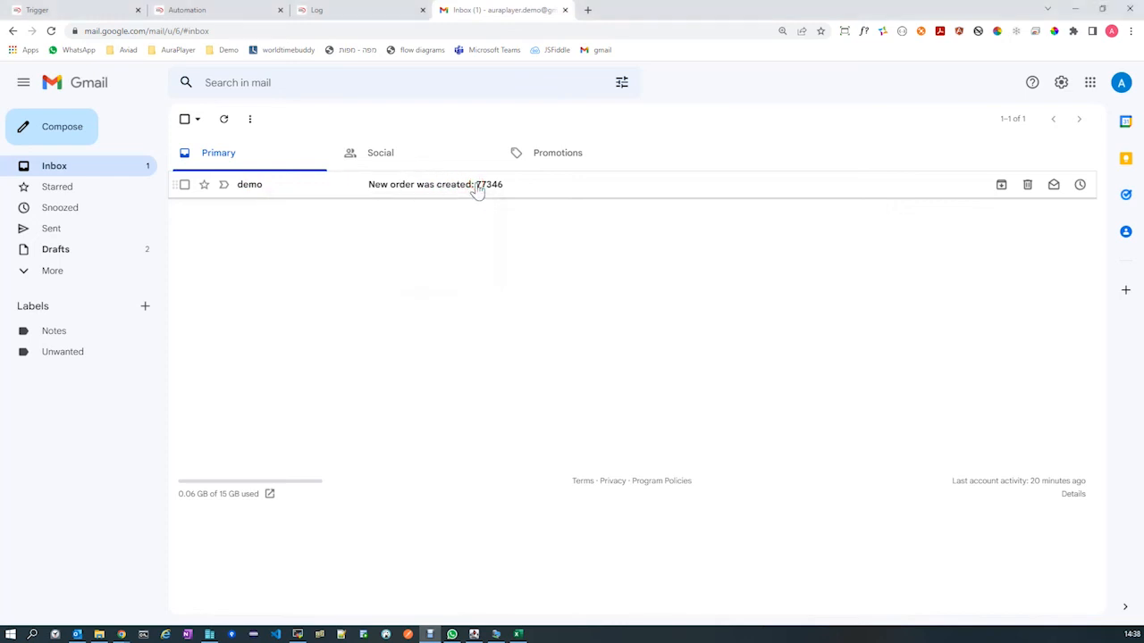
left_click_drag(476, 185, 498, 184)
left_click(429, 184)
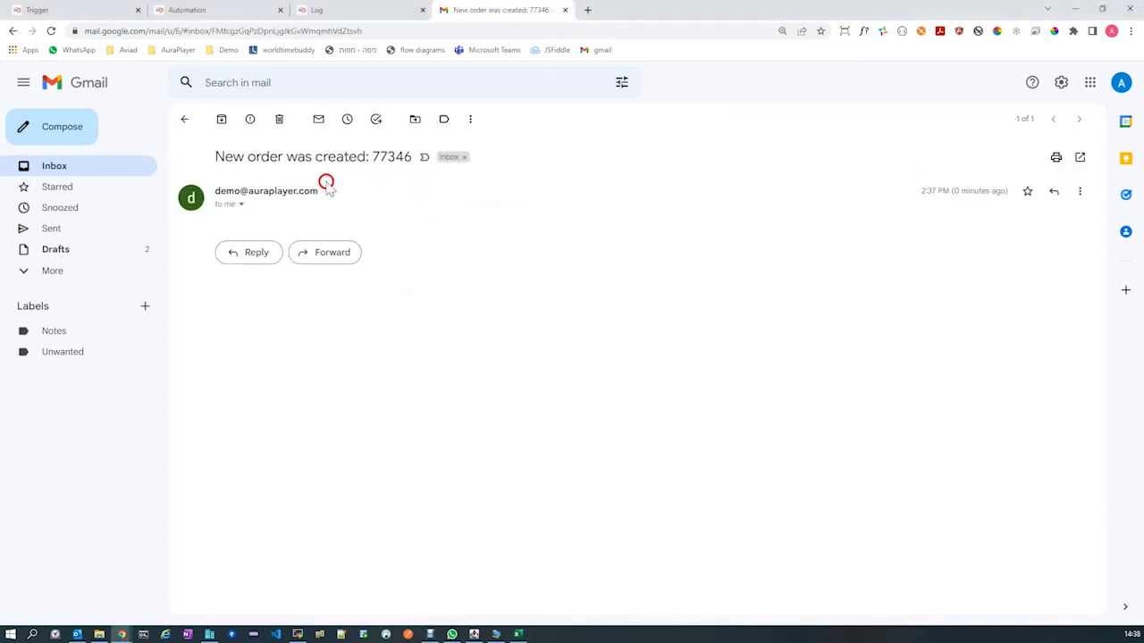
left_click_drag(411, 156, 376, 156)
key("ctrl+c")
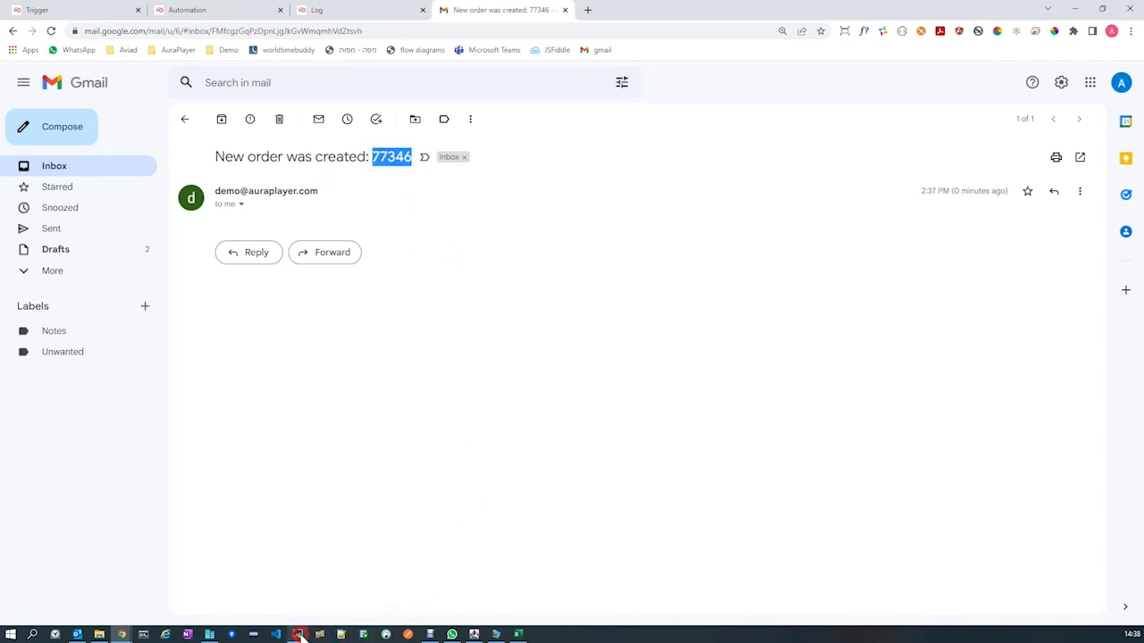
Switch to Oracle Applications in the virtual machine, find the sales order by the copied order number and open it.
left_click(494, 635)
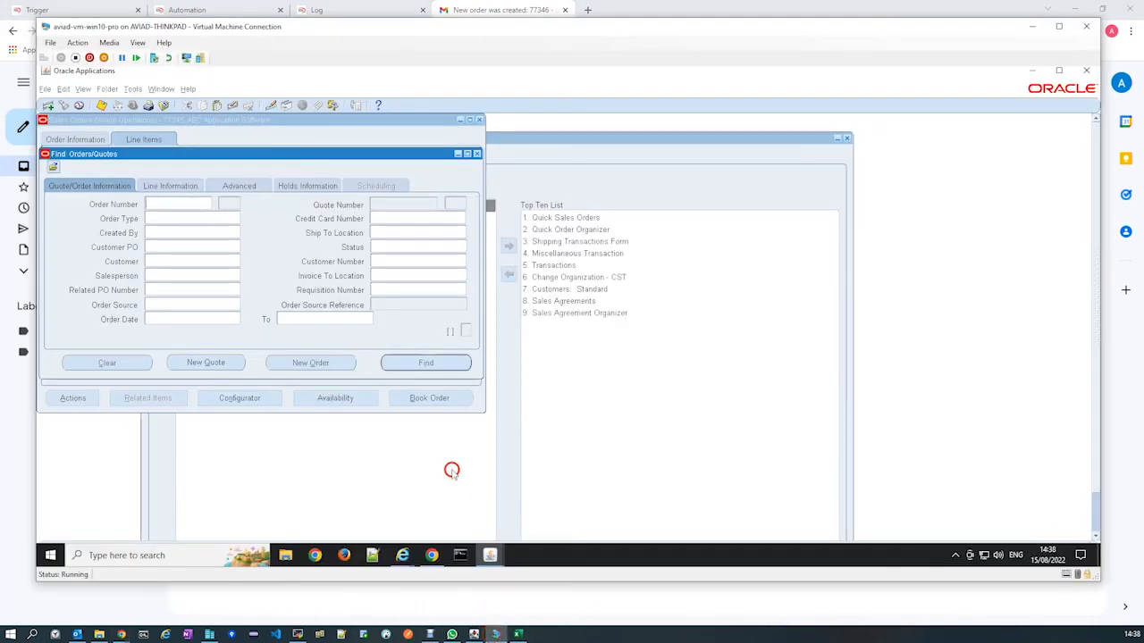
left_click(179, 204)
key("ctrl+v")
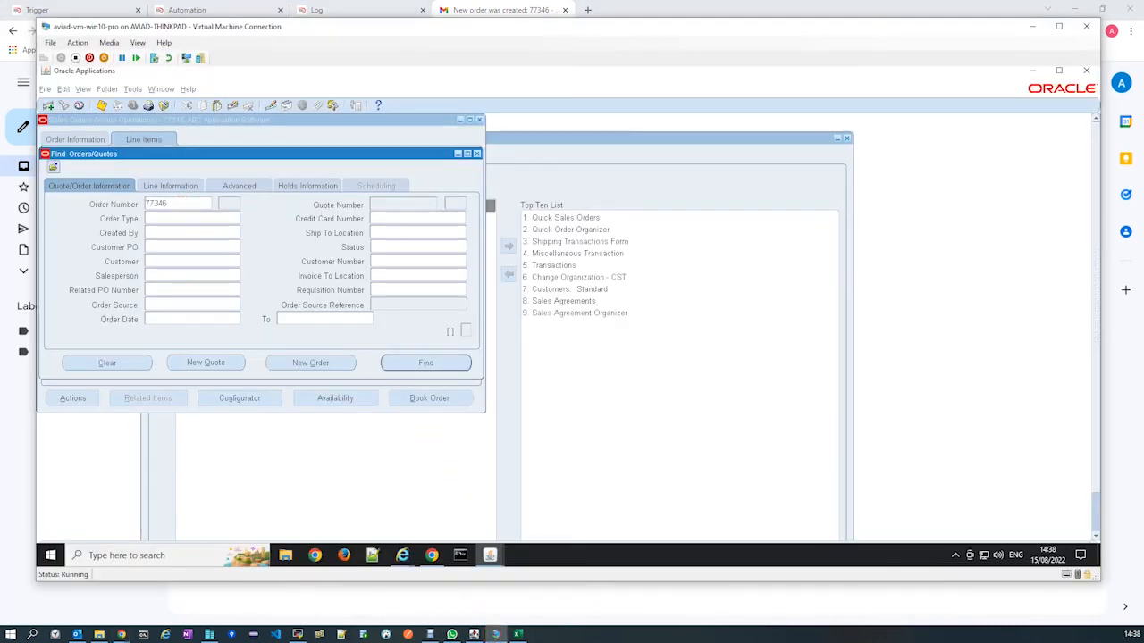
left_click(429, 362)
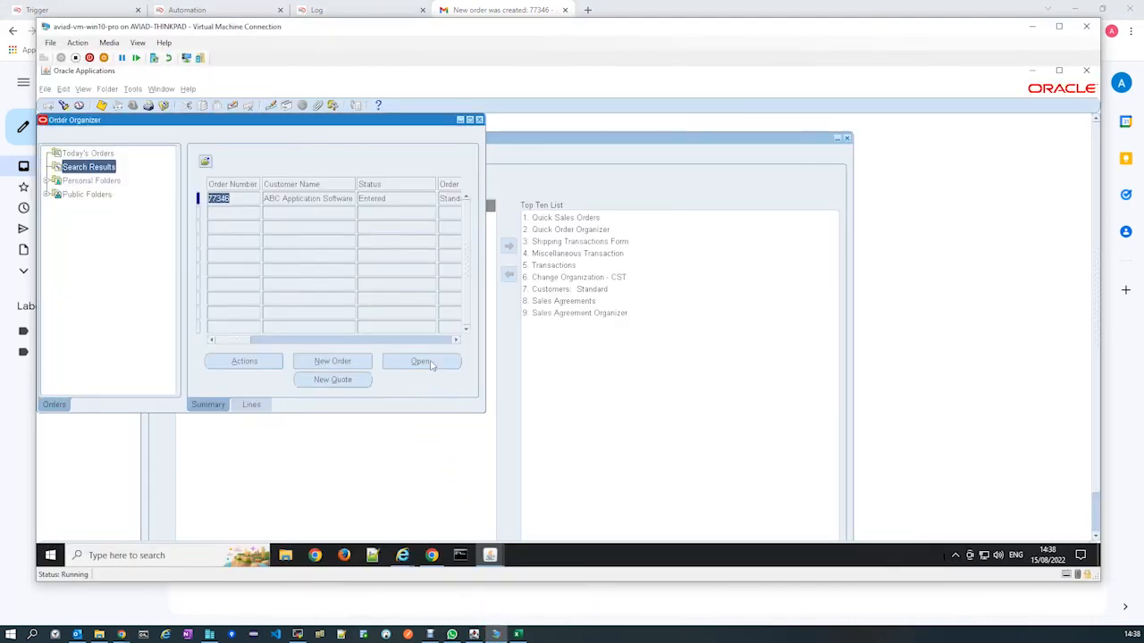
left_click(422, 361)
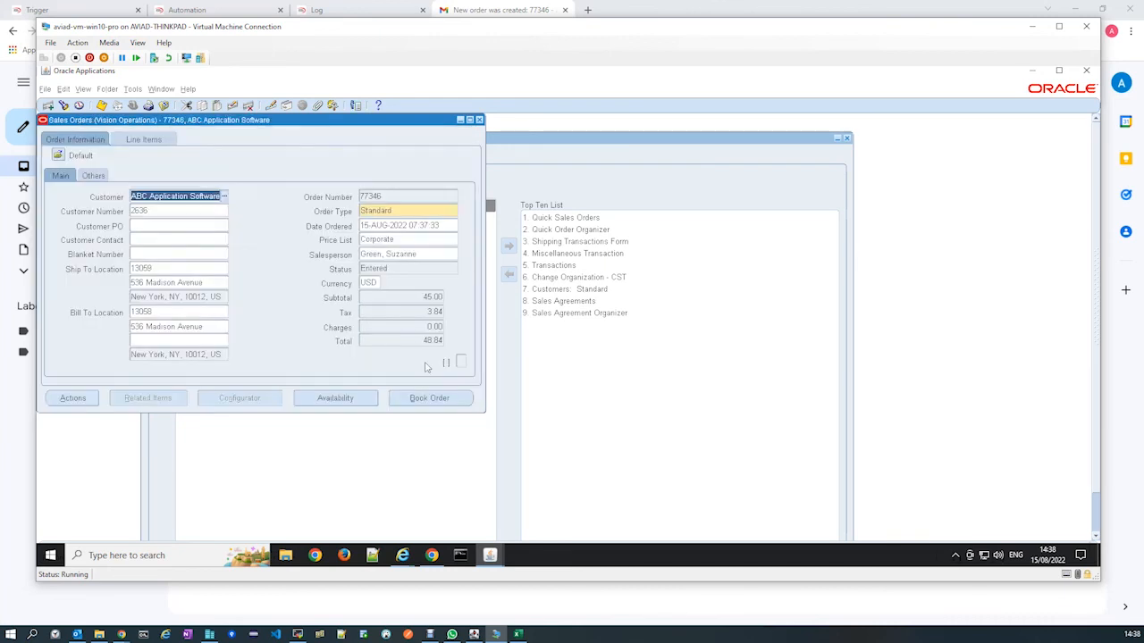
Check the sales order's line items with the Availability window closed, and return to the Gmail inbox.
left_click(144, 139)
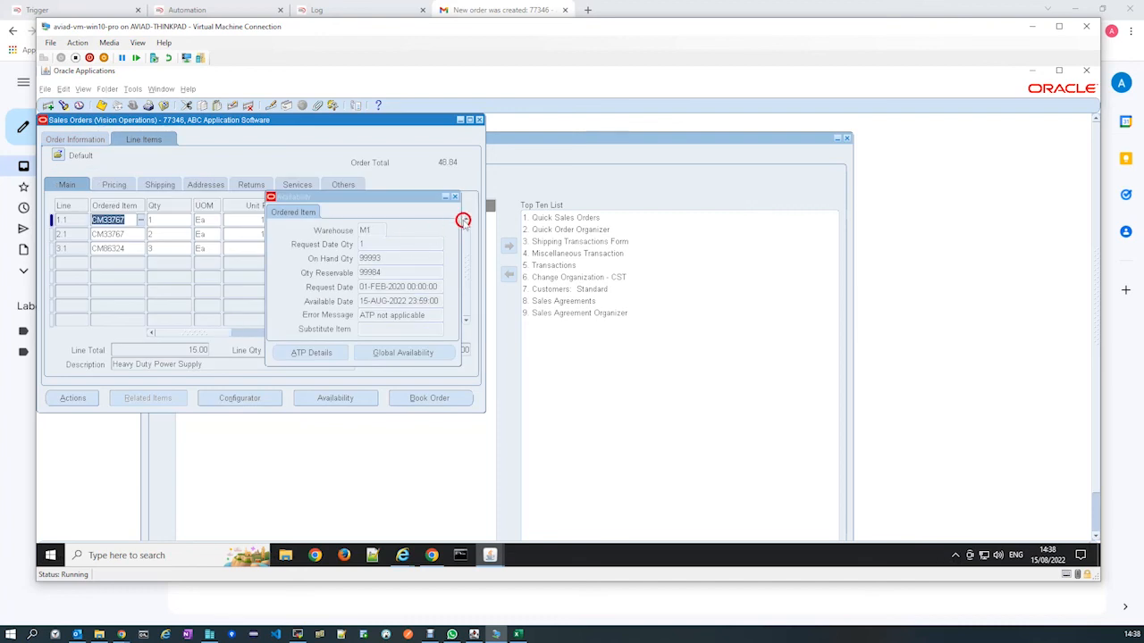
left_click(454, 196)
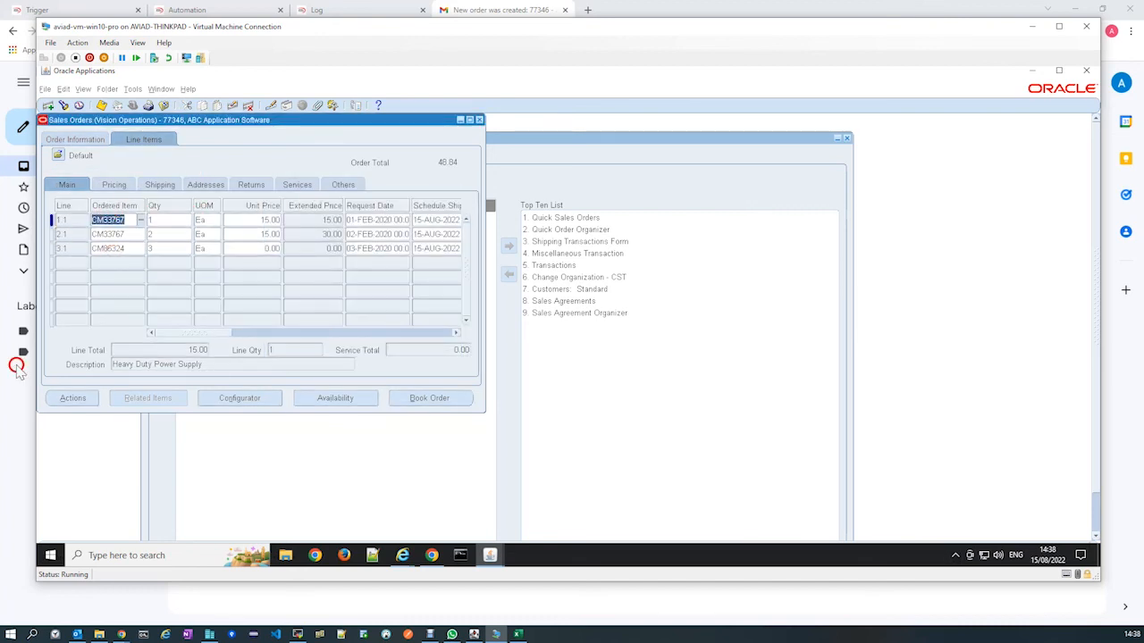
left_click(24, 428)
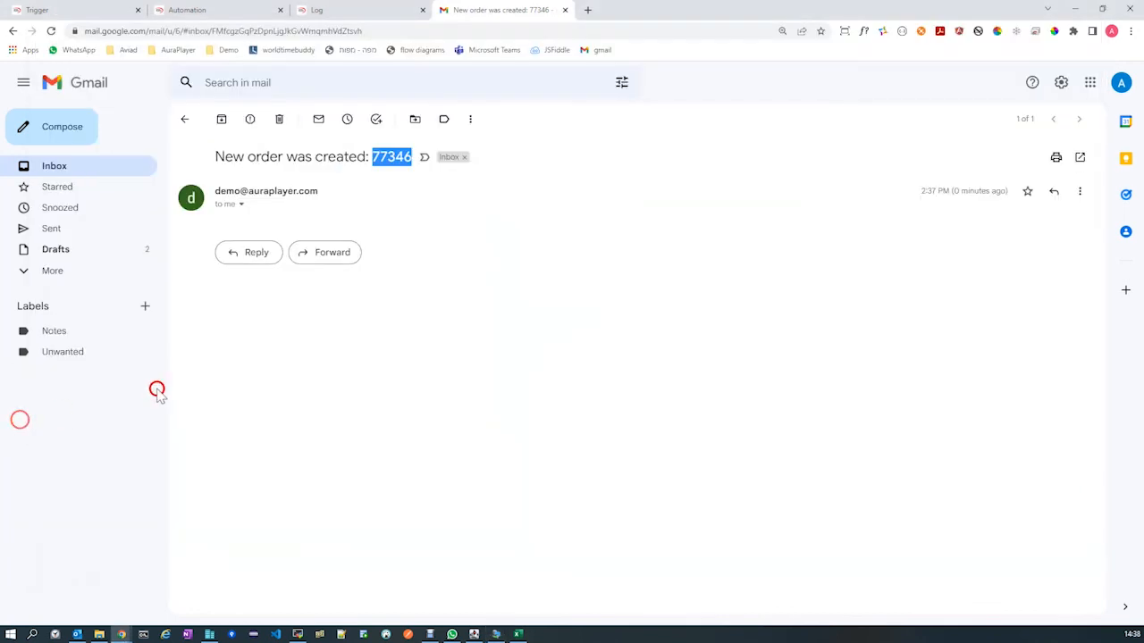
left_click(67, 168)
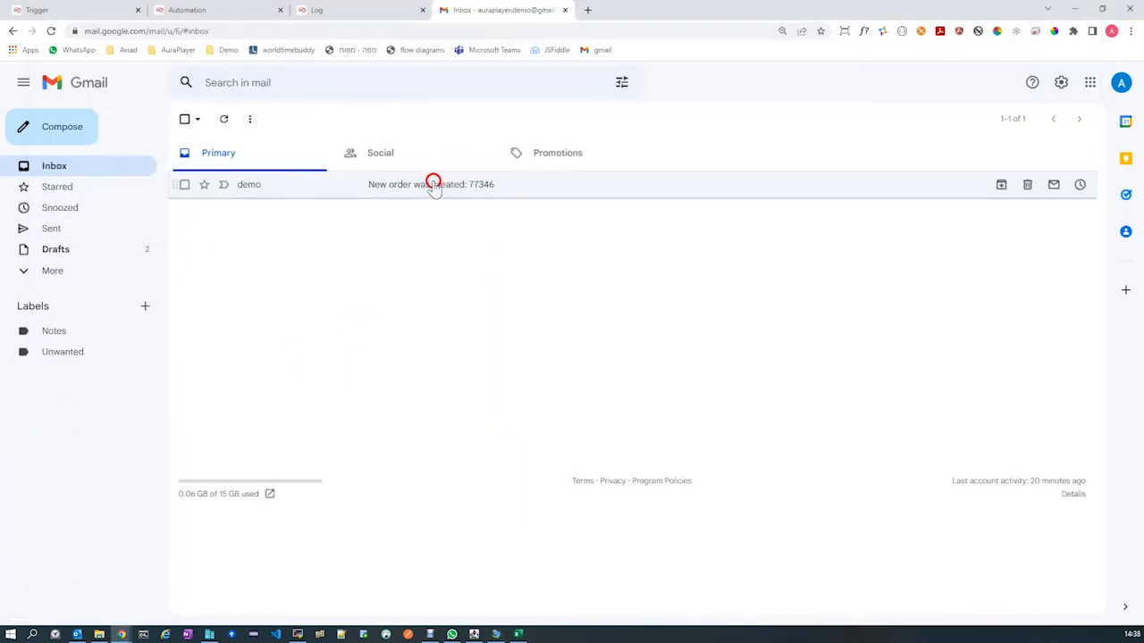